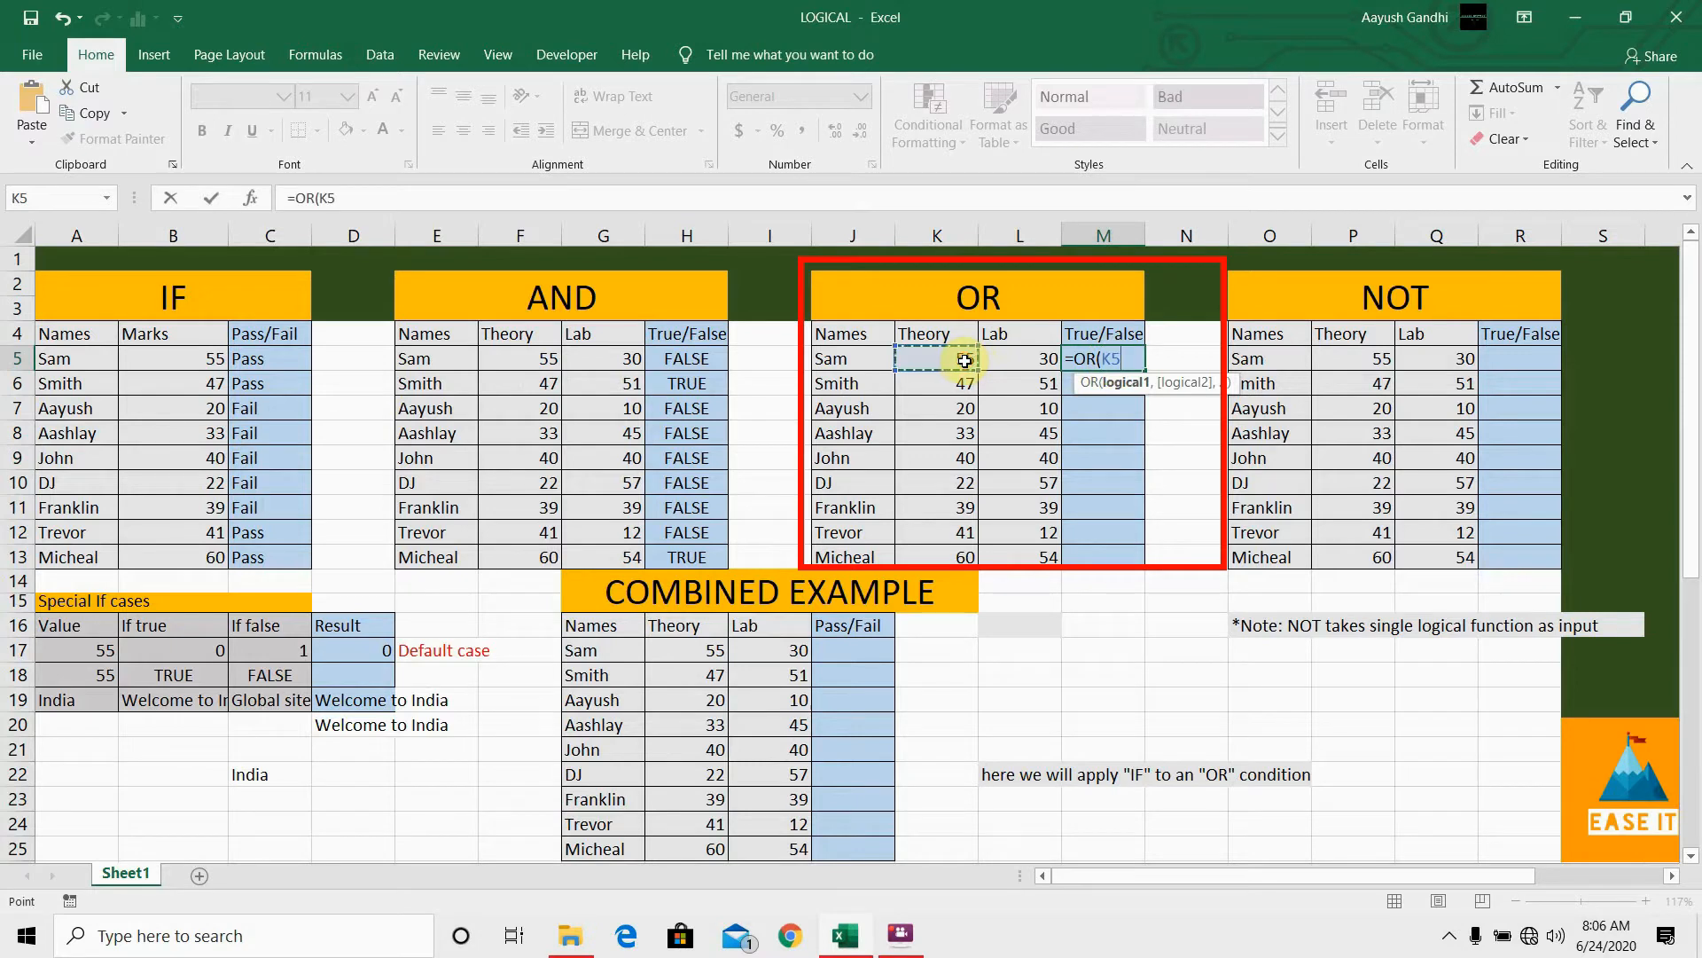
- Complete the formula in M5 as =OR(K5>40,L5>40) to test the first student's Theory and Lab marks
type(">40")
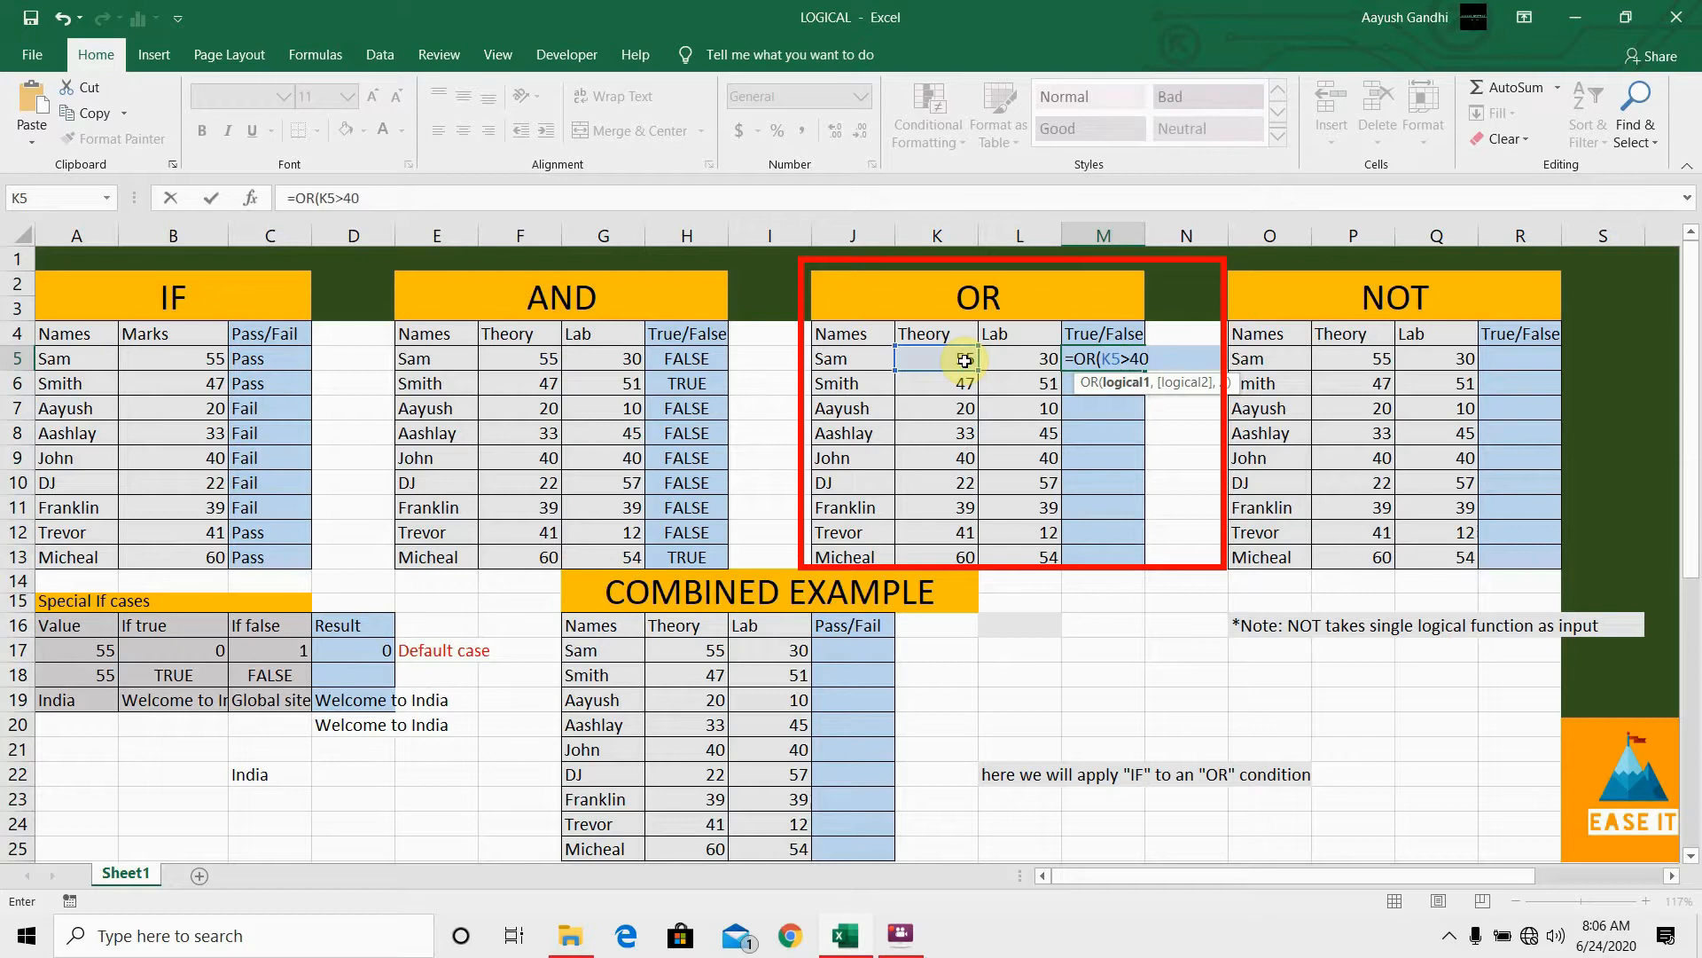
type(",")
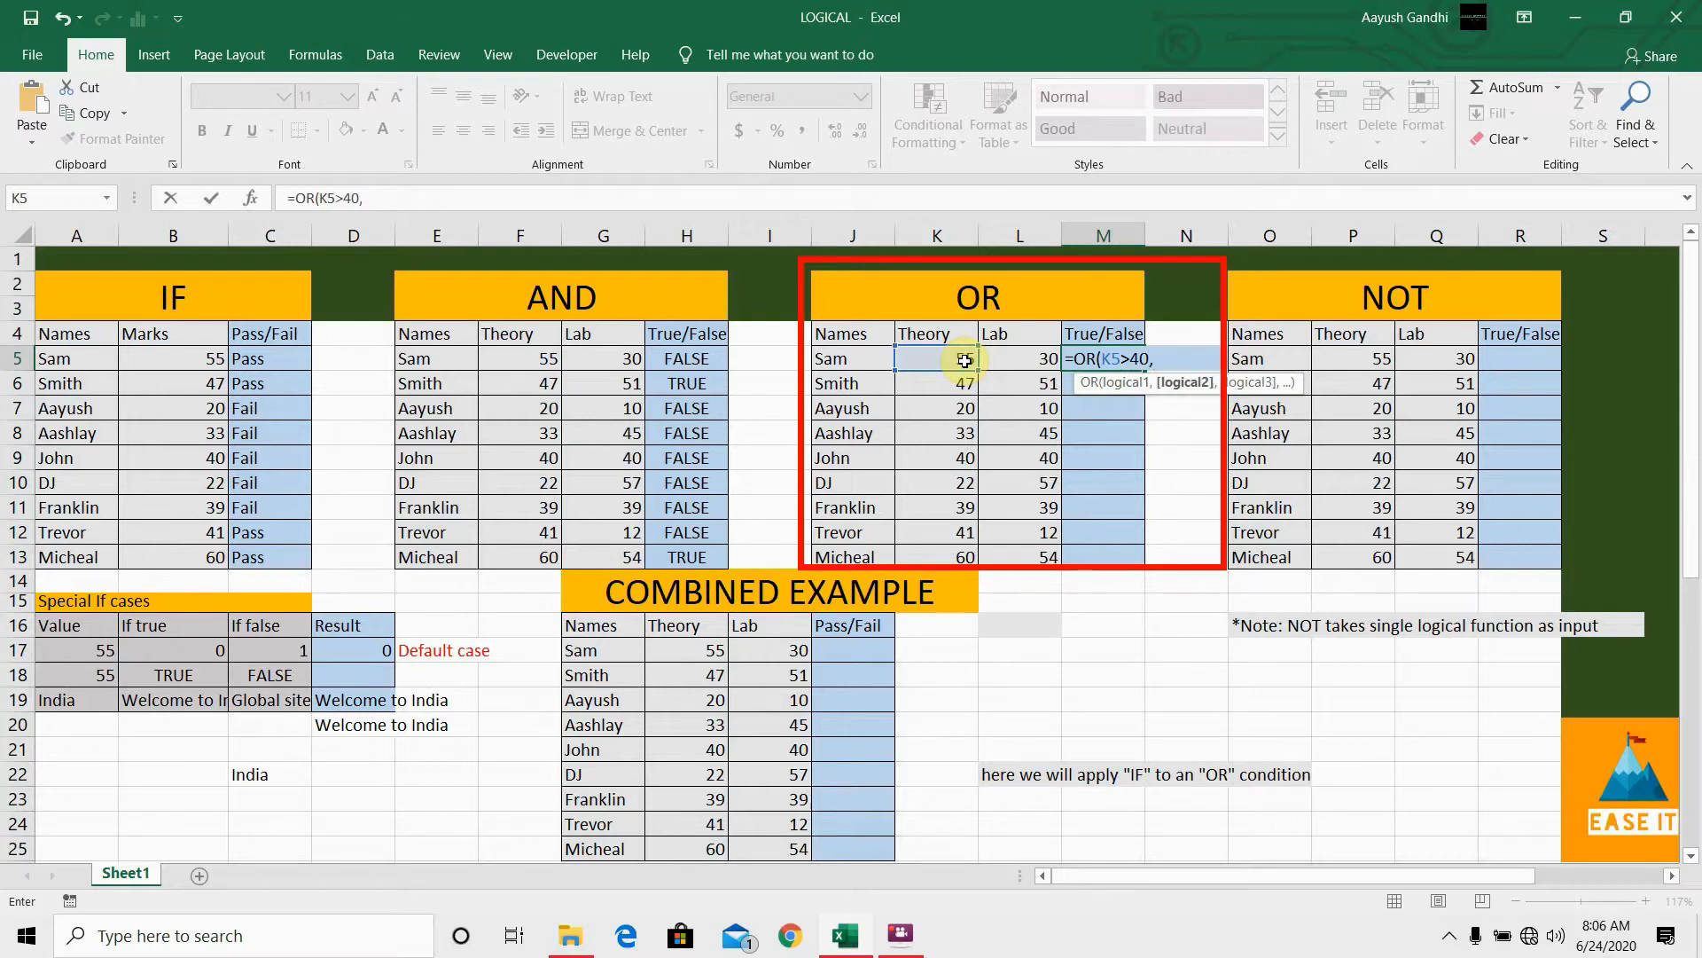
left_click(1022, 360)
type(">40")
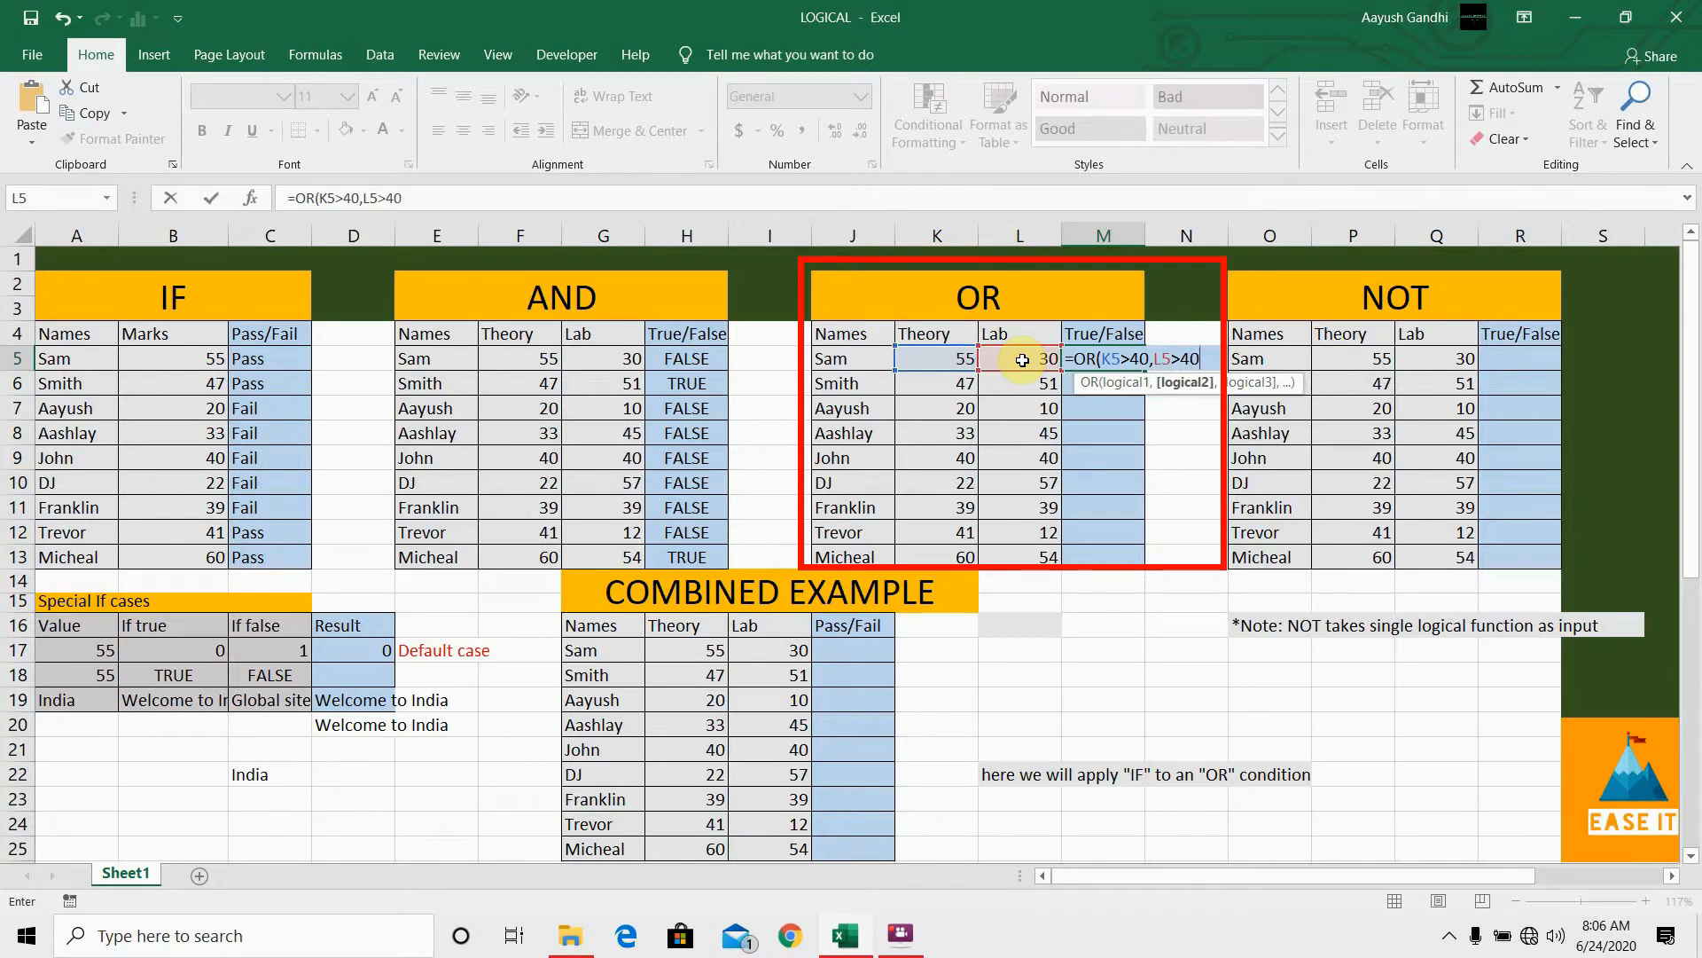
type(")")
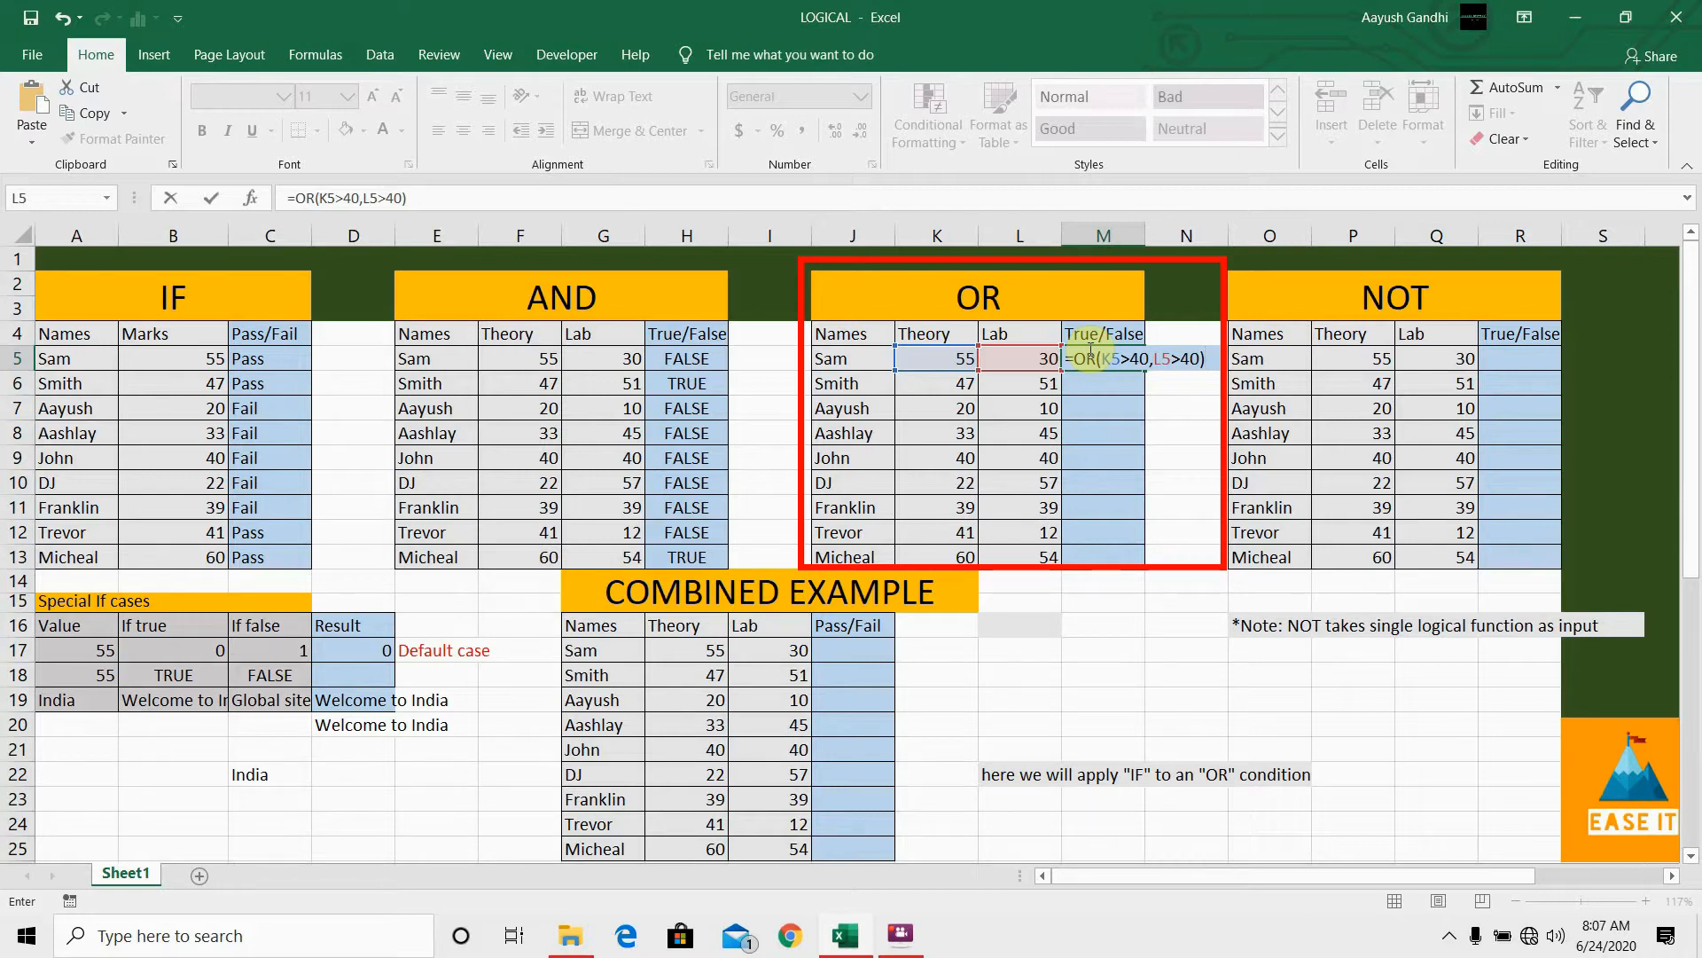
key("Return")
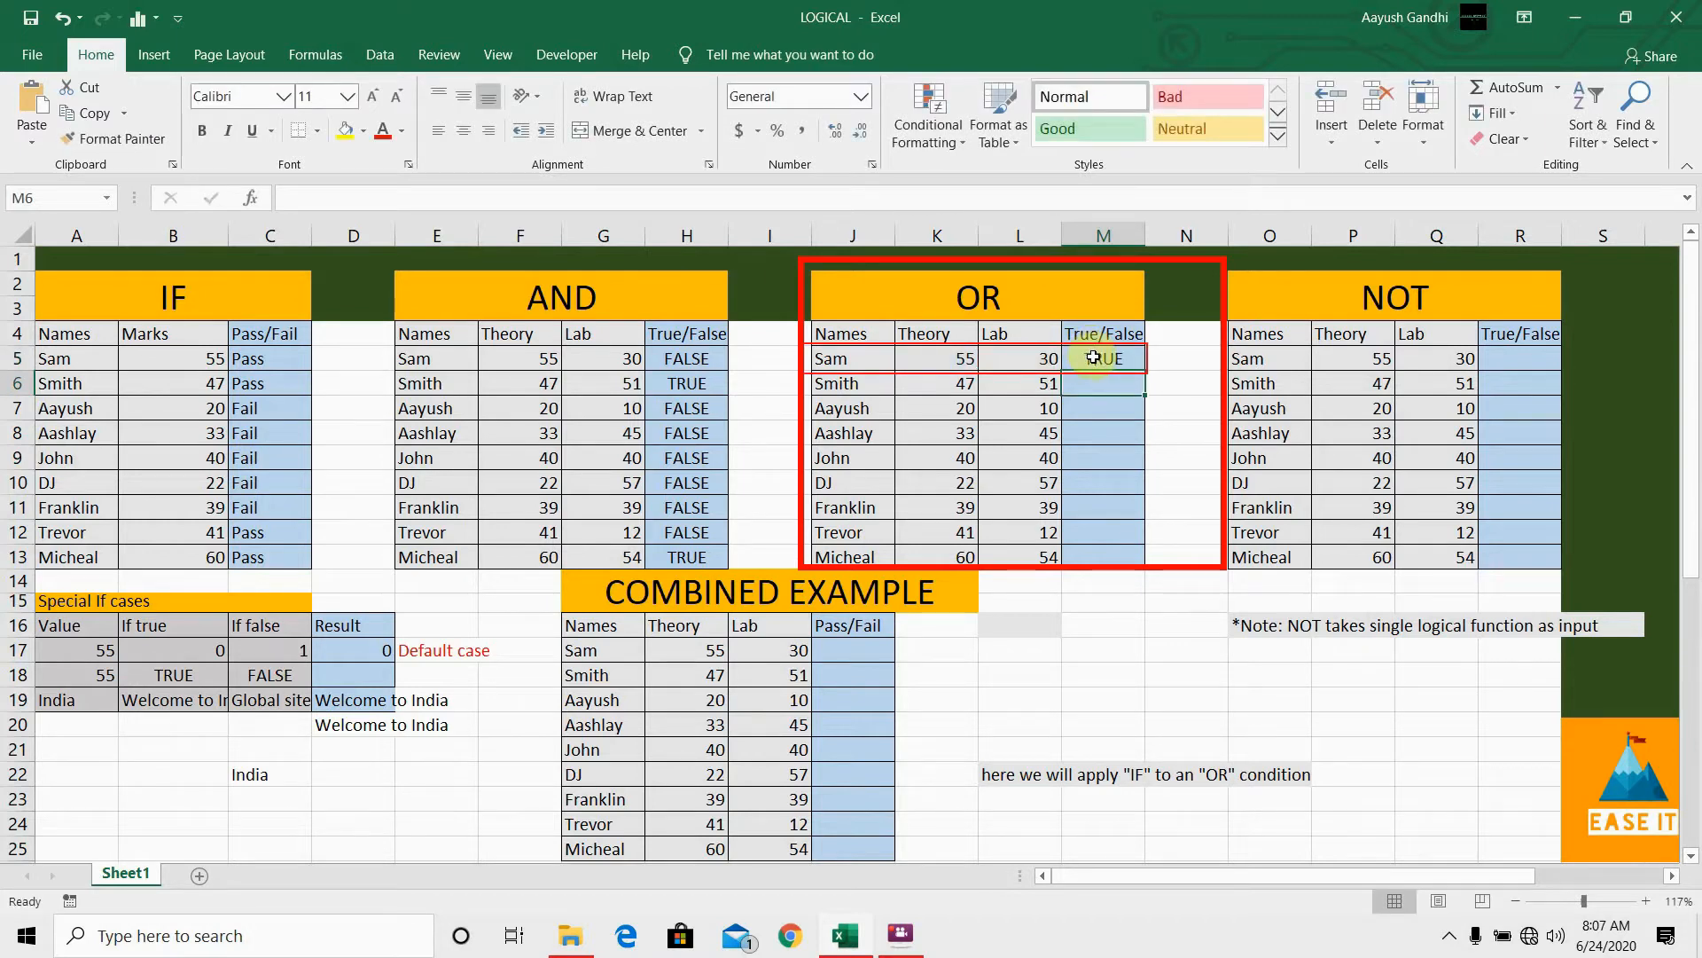
- Copy the OR formula from M5 down to M6
left_click(1094, 357)
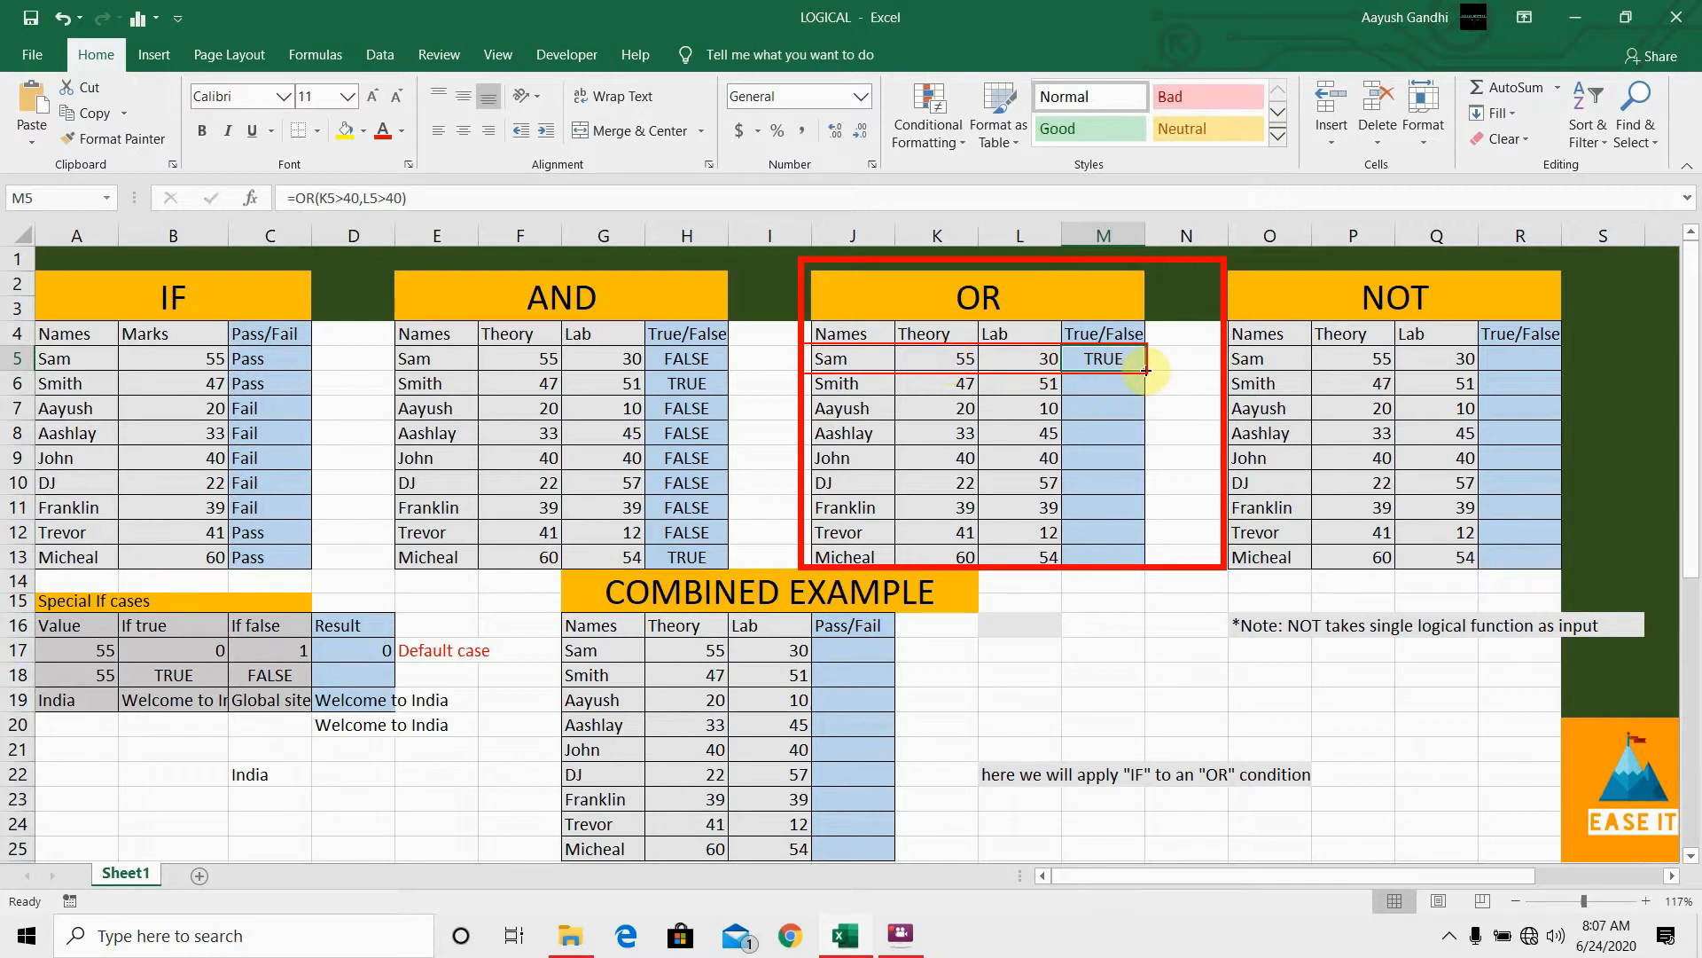
left_click_drag(1145, 371, 1146, 390)
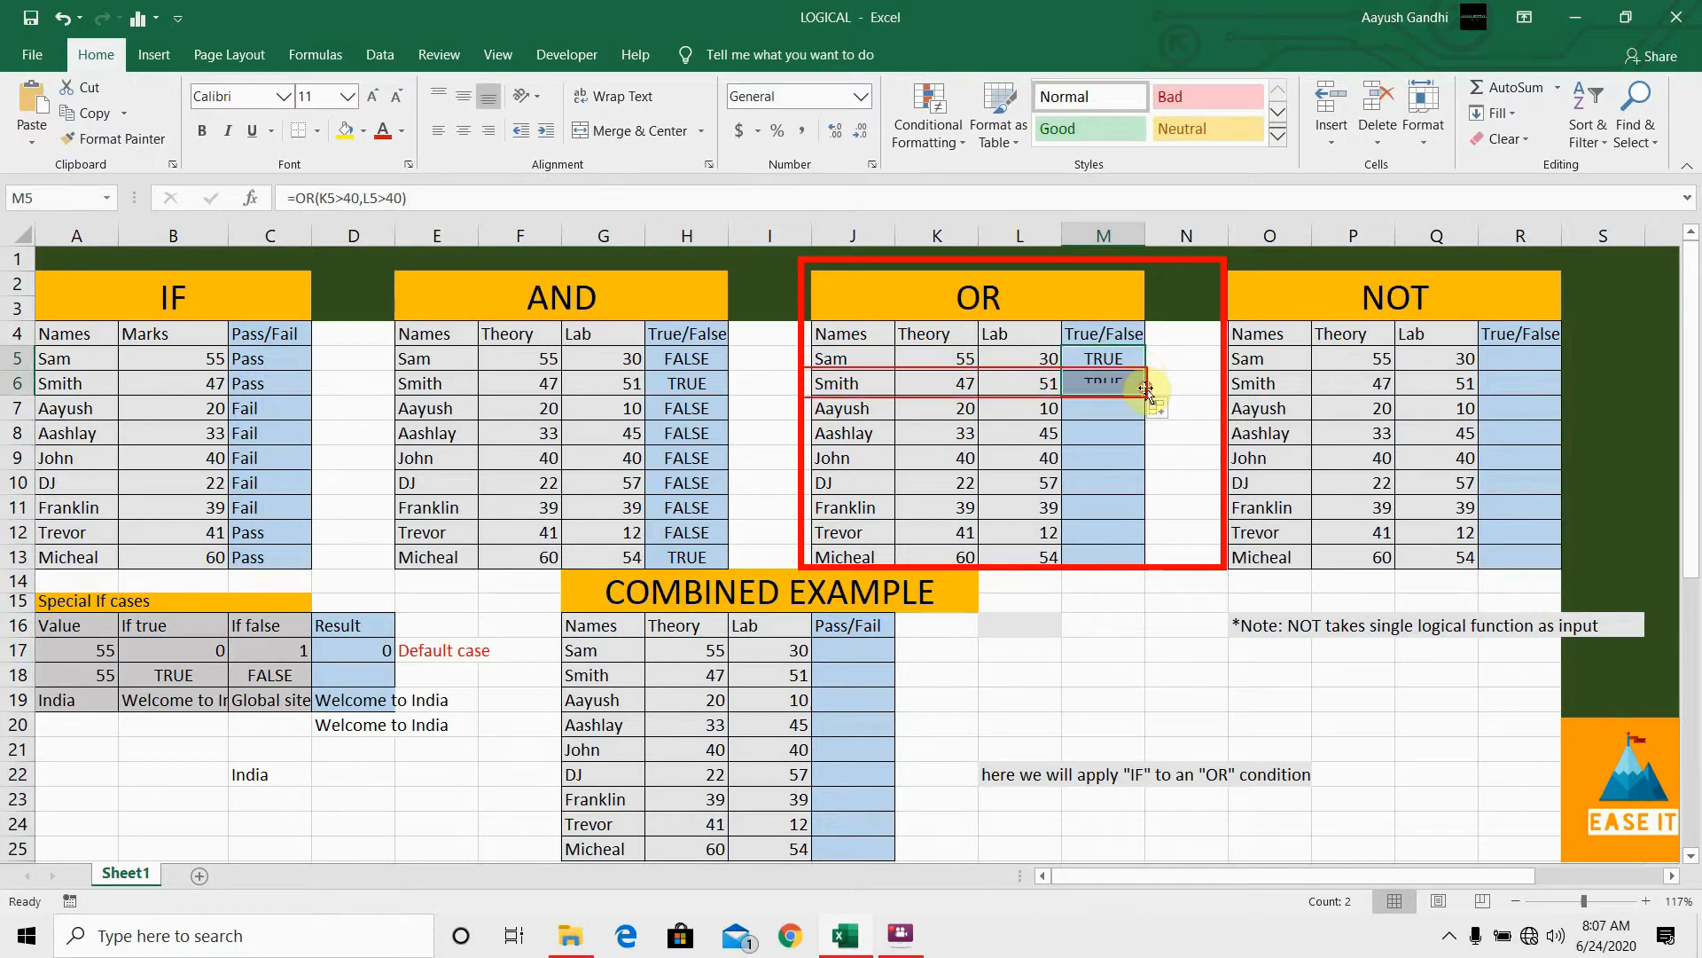
left_click(1113, 386)
- Compare the OR formula and marks in row 5 with the AND formula and marks in the same row
left_click(1096, 350)
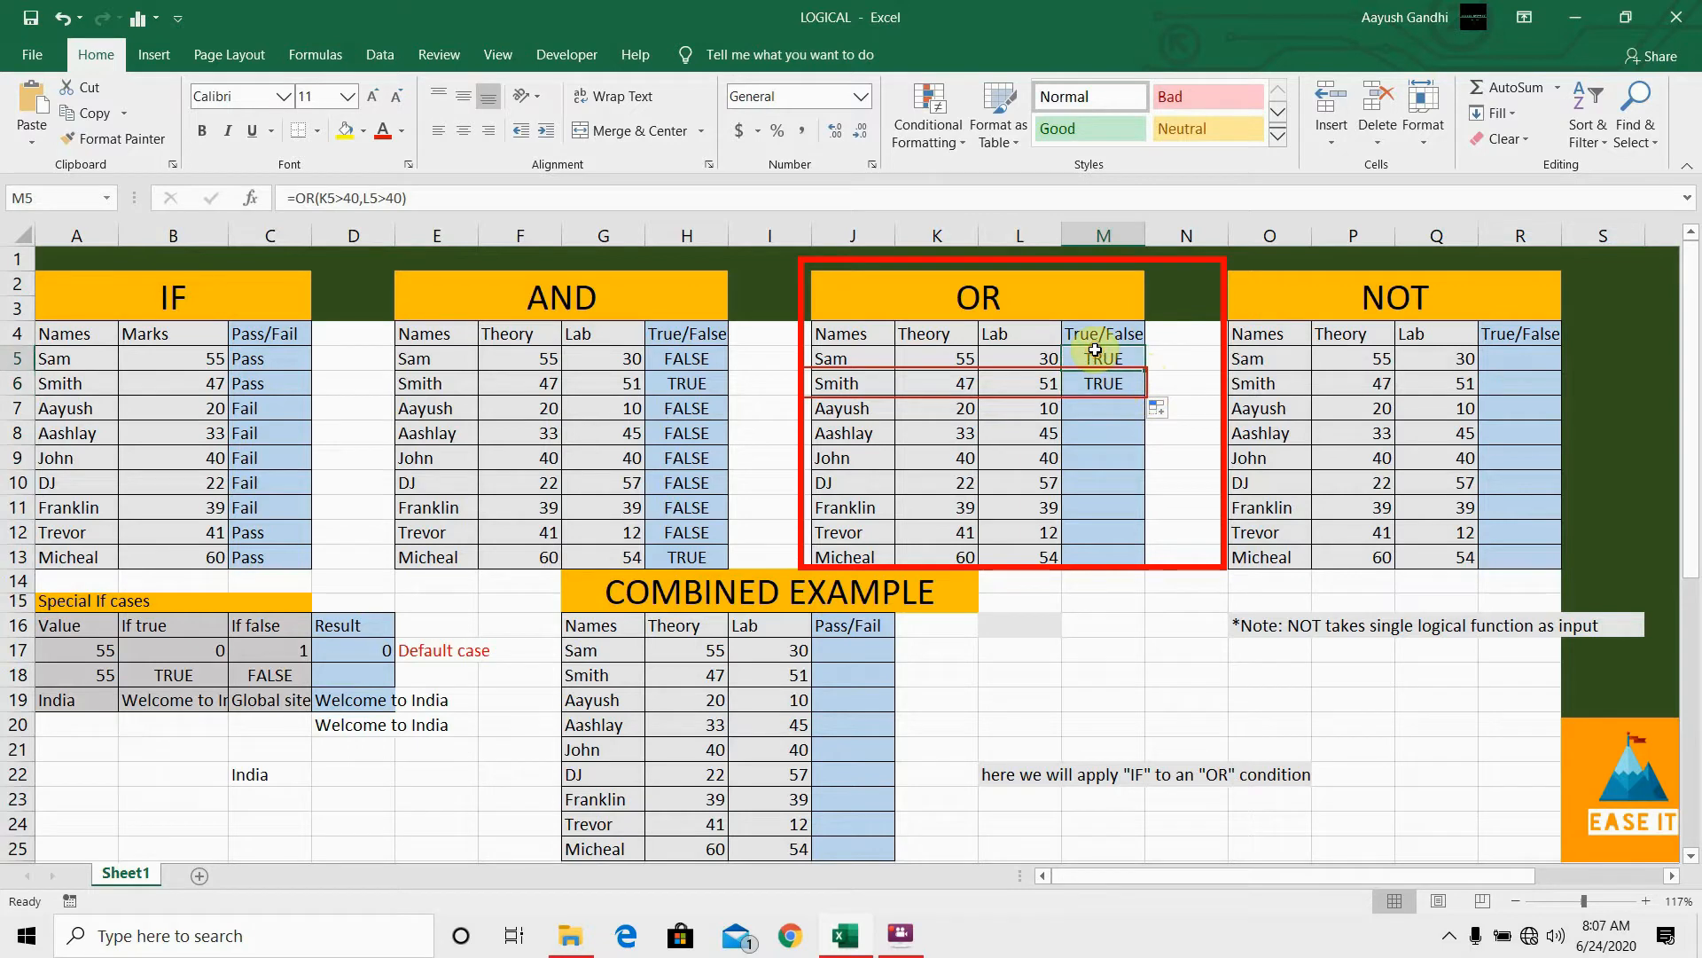
left_click(954, 357)
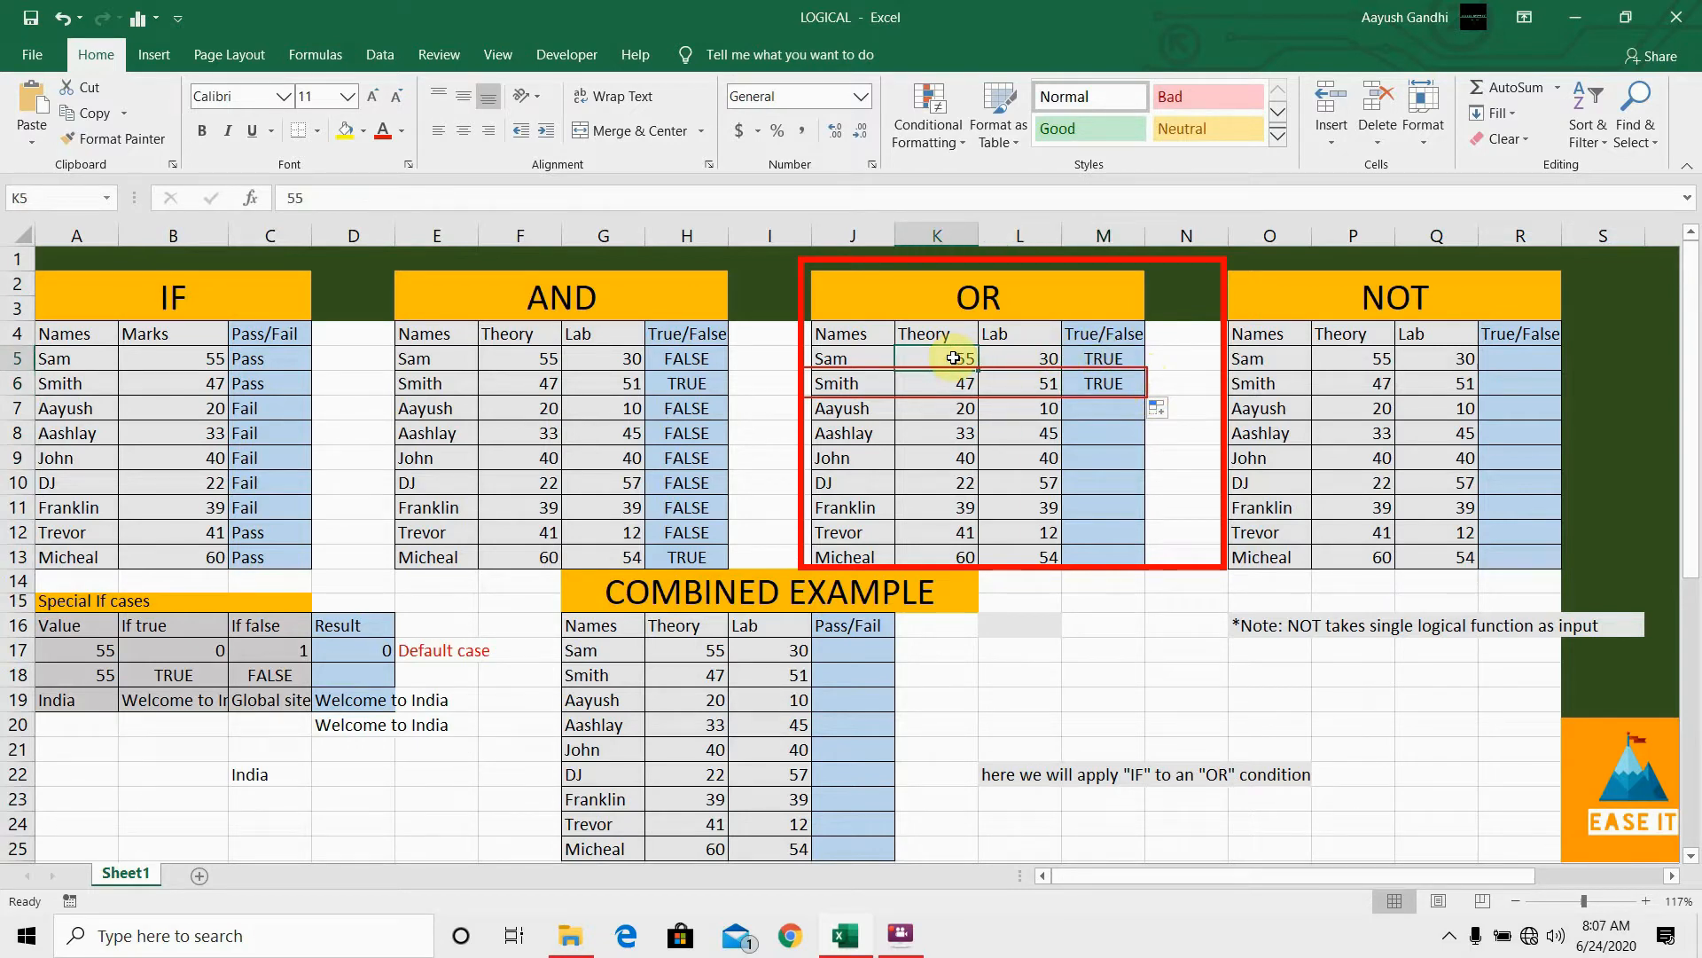
left_click(1122, 356)
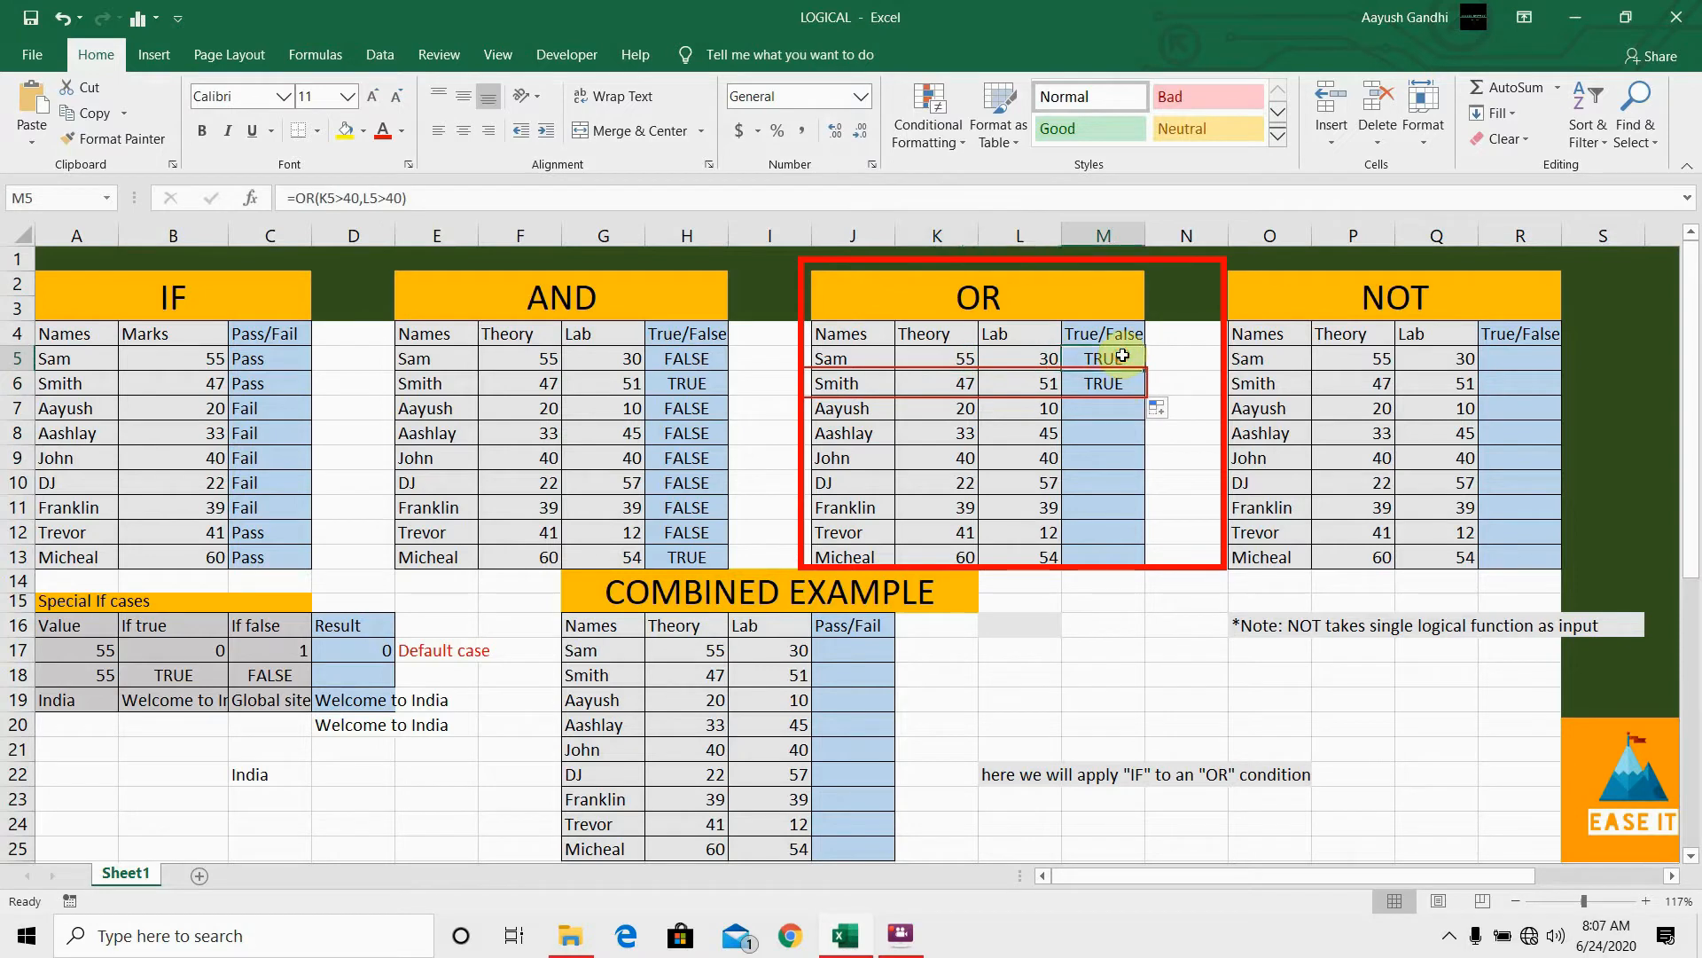
left_click(701, 358)
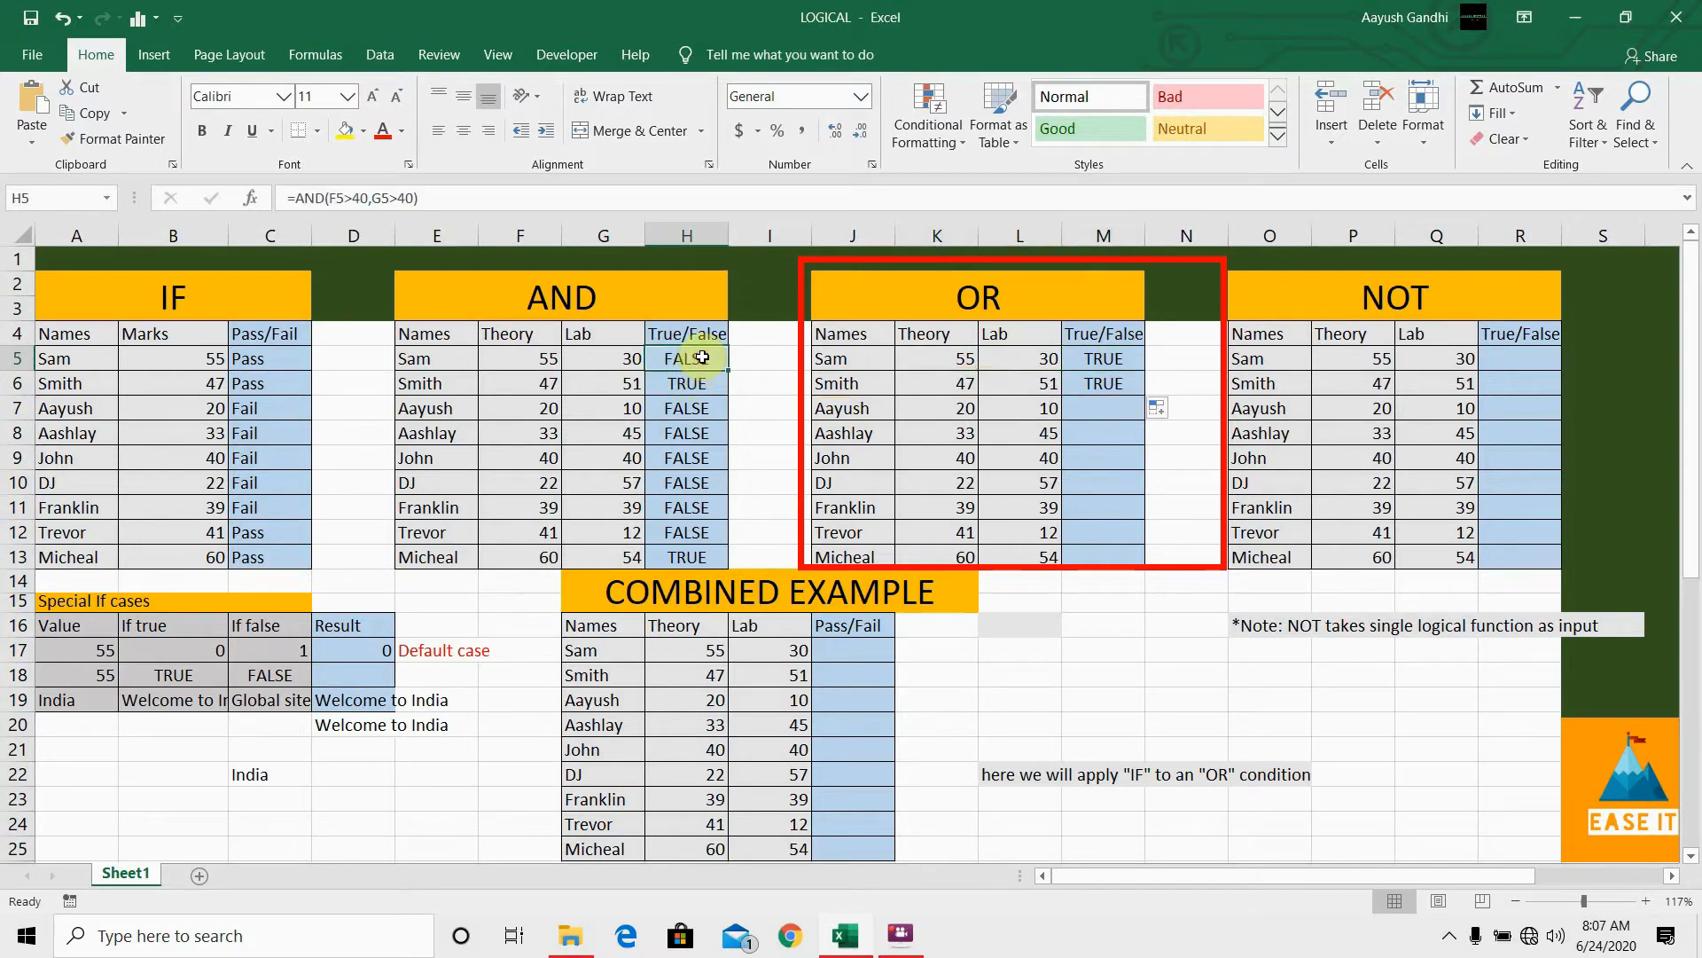
left_click(627, 358)
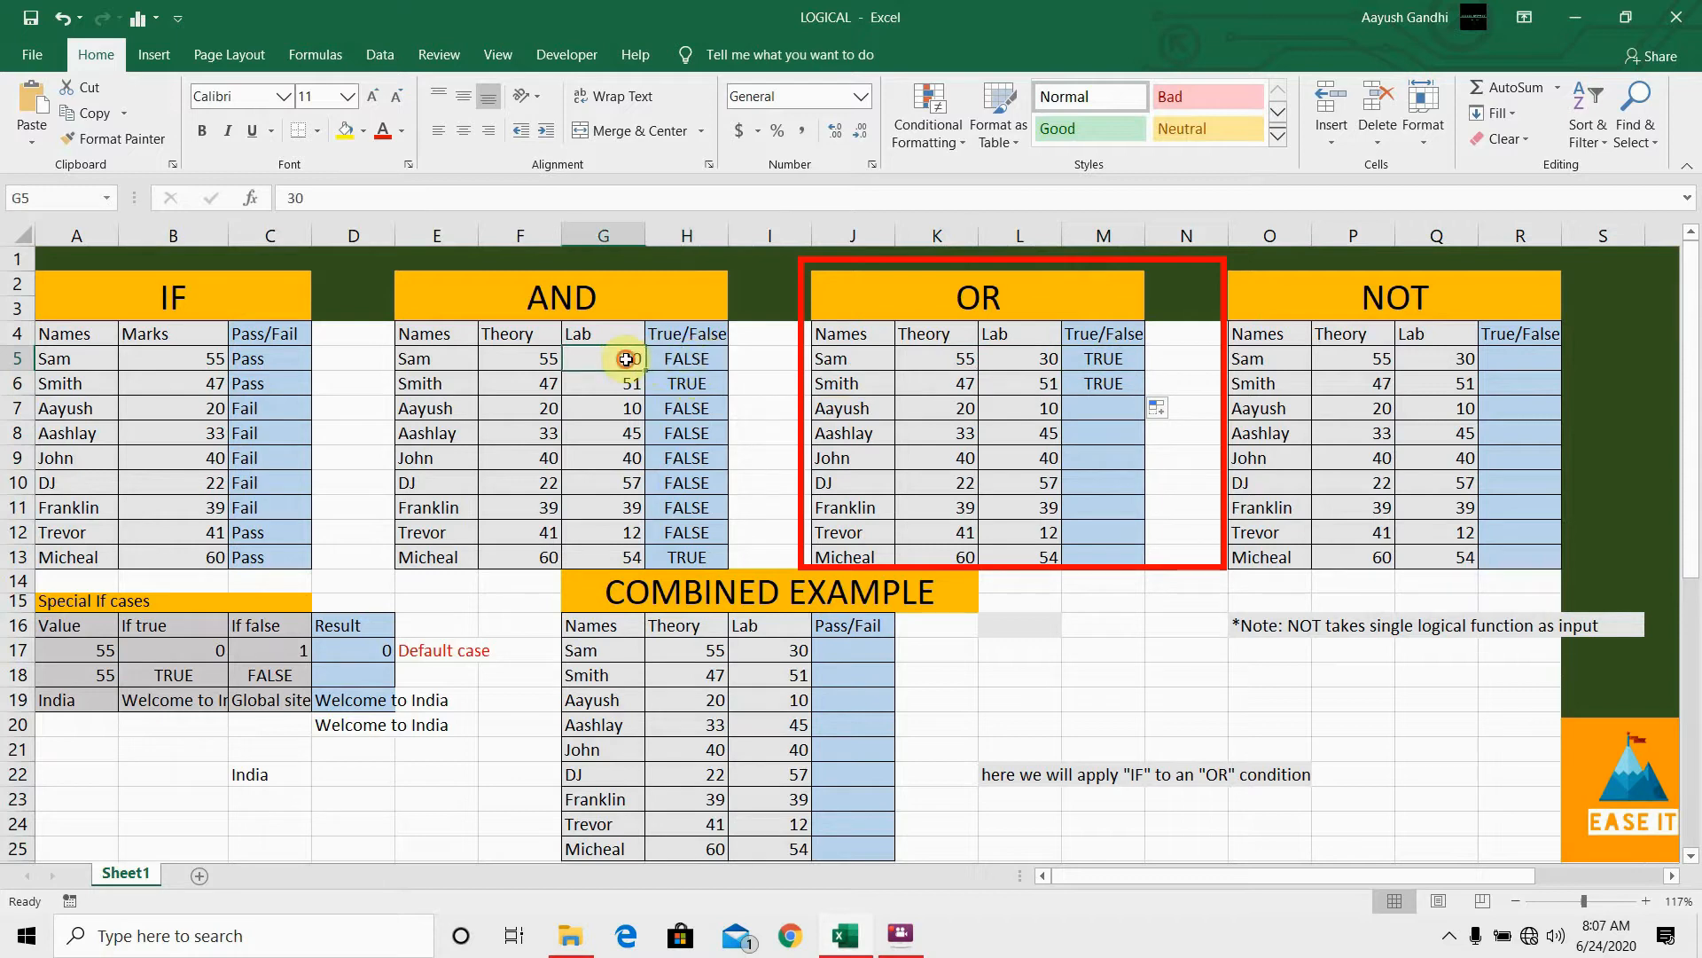
left_click(551, 362)
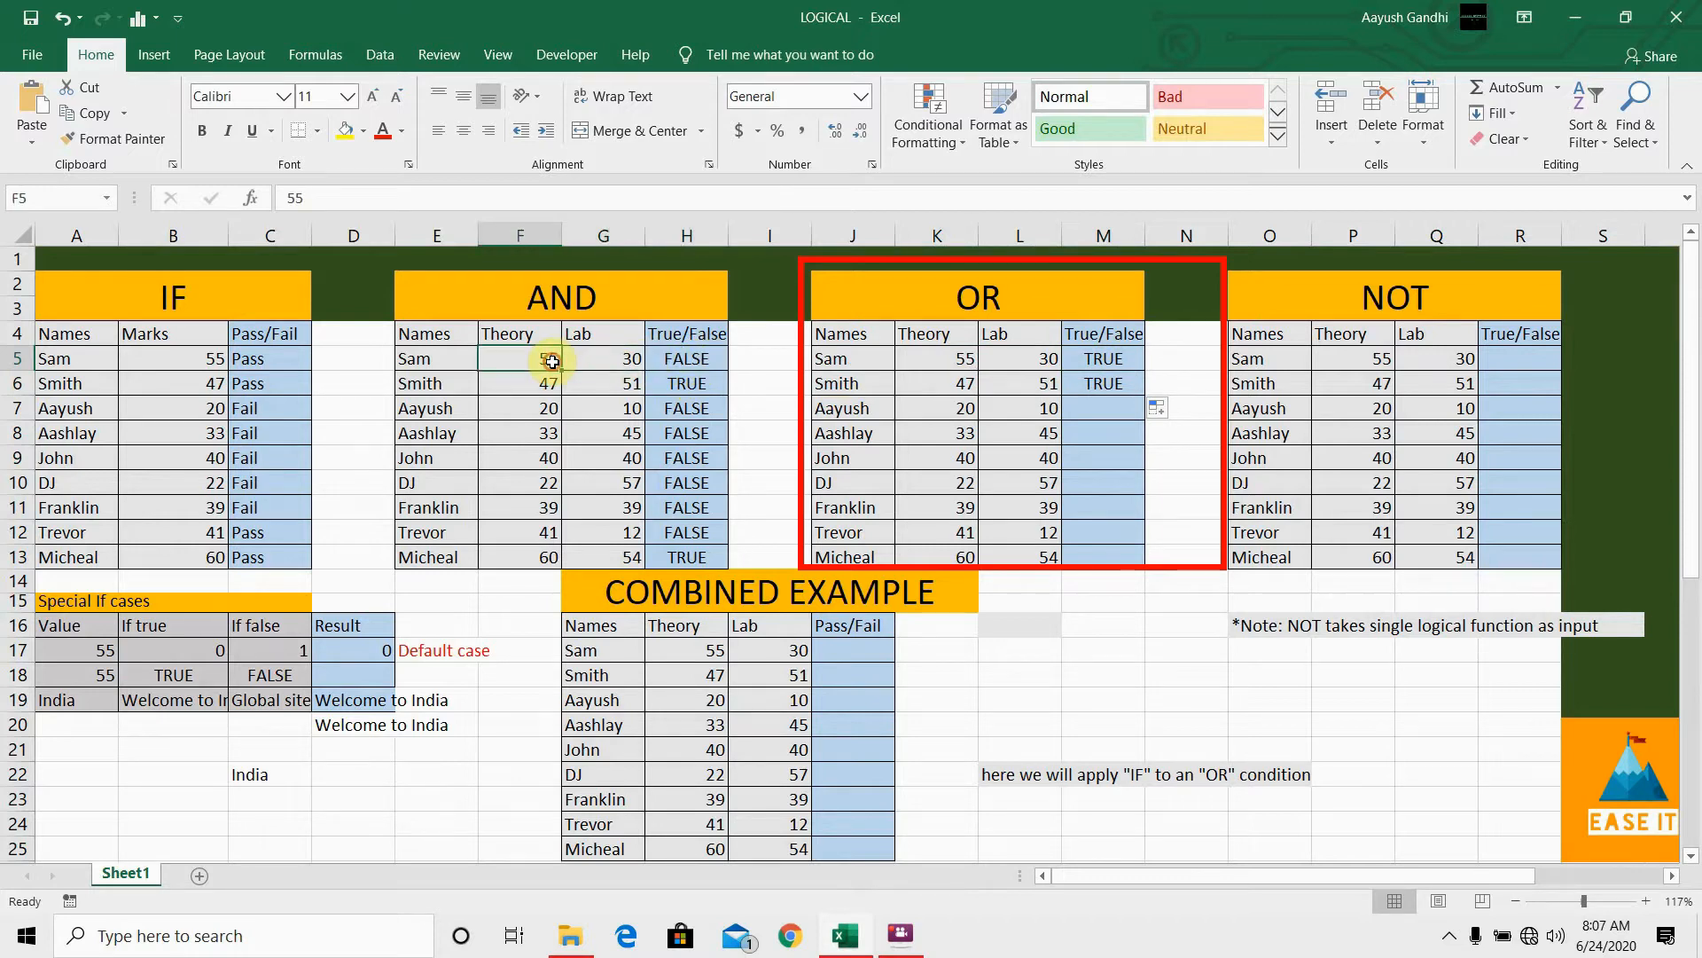
left_click(600, 361)
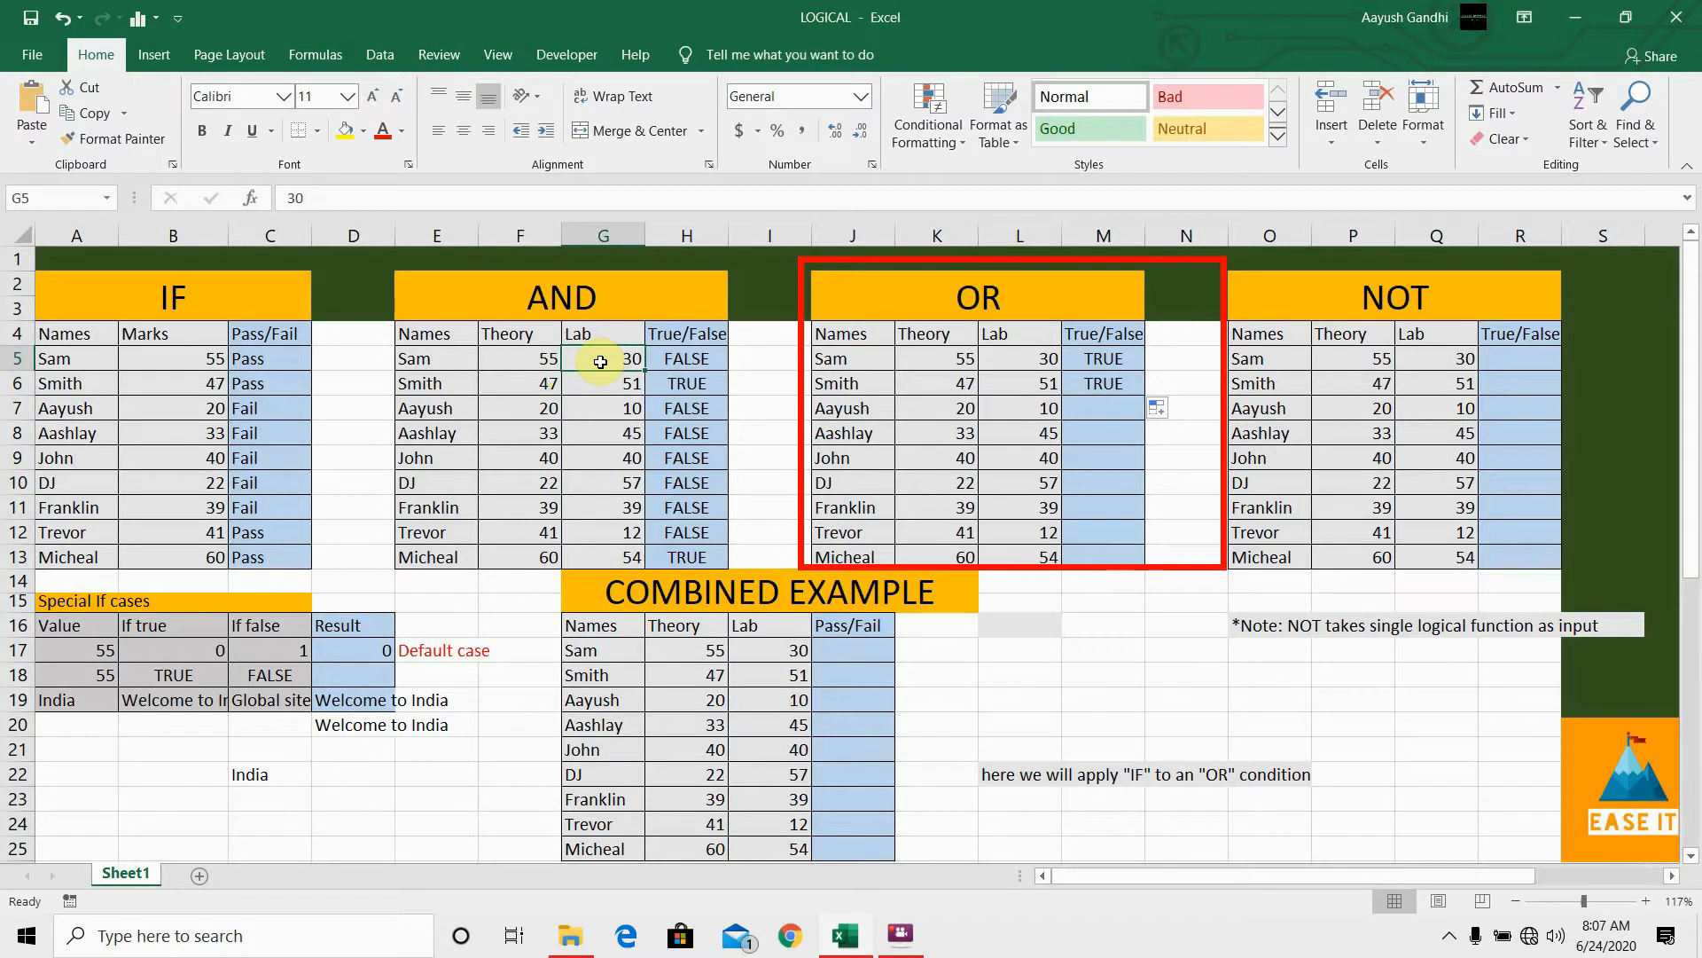
left_click(707, 362)
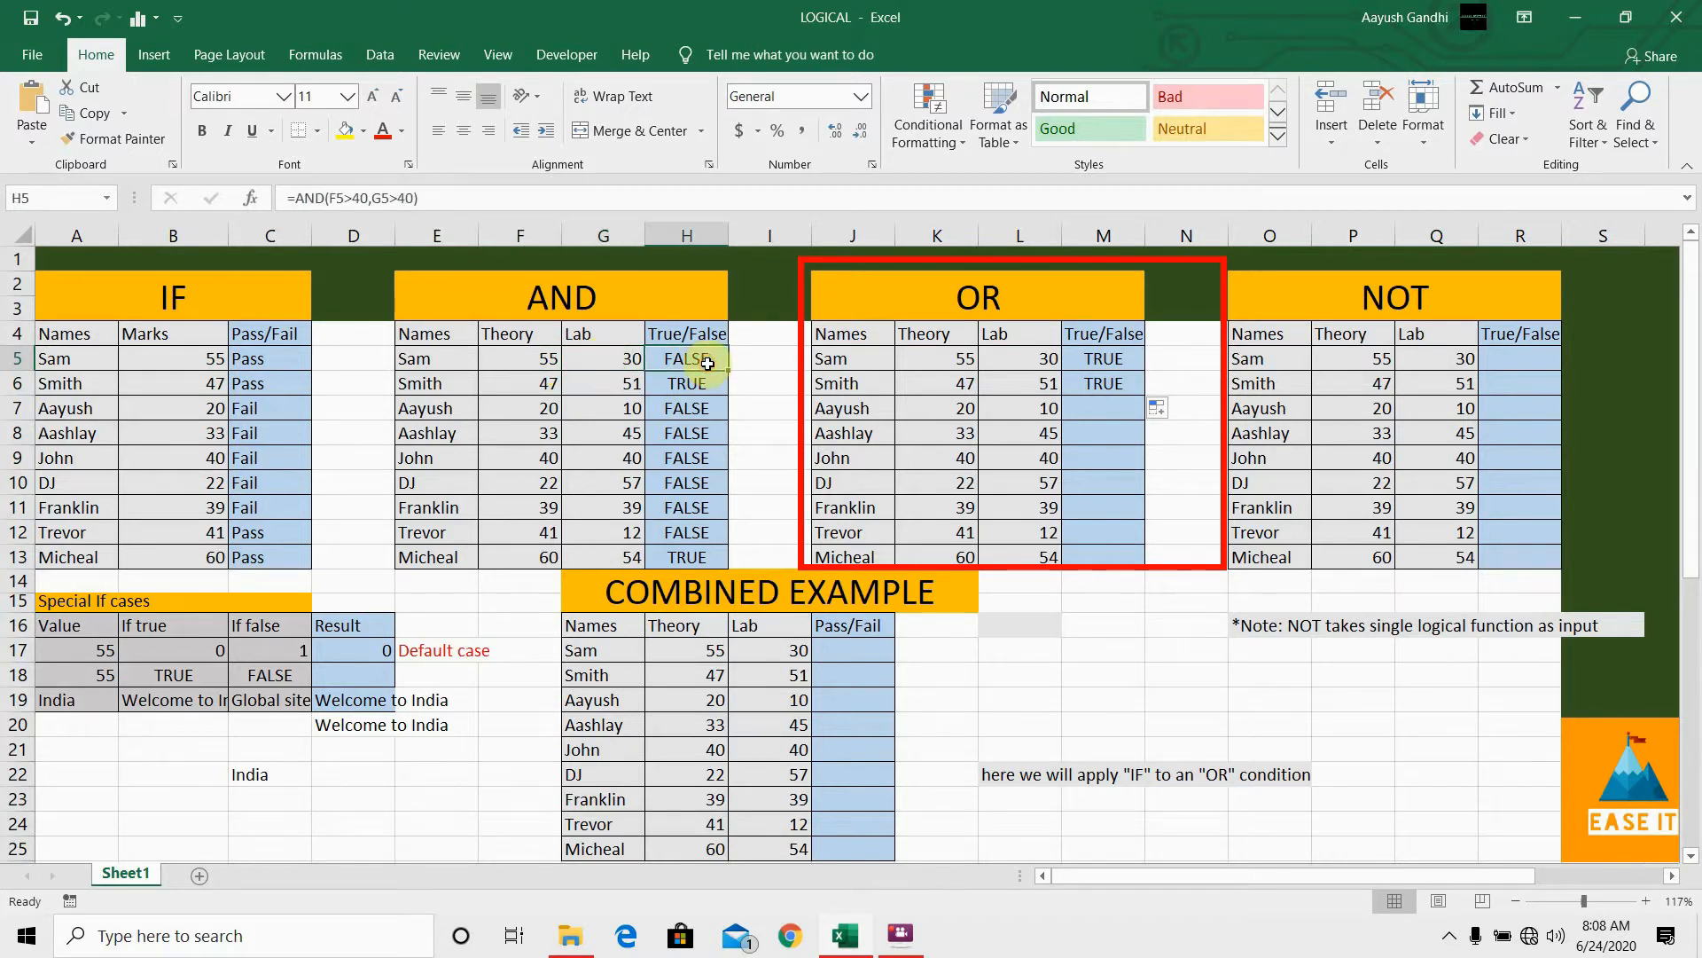
- Fill the OR formula from M5 down through M13 to cover every student in the OR table
left_click(1109, 354)
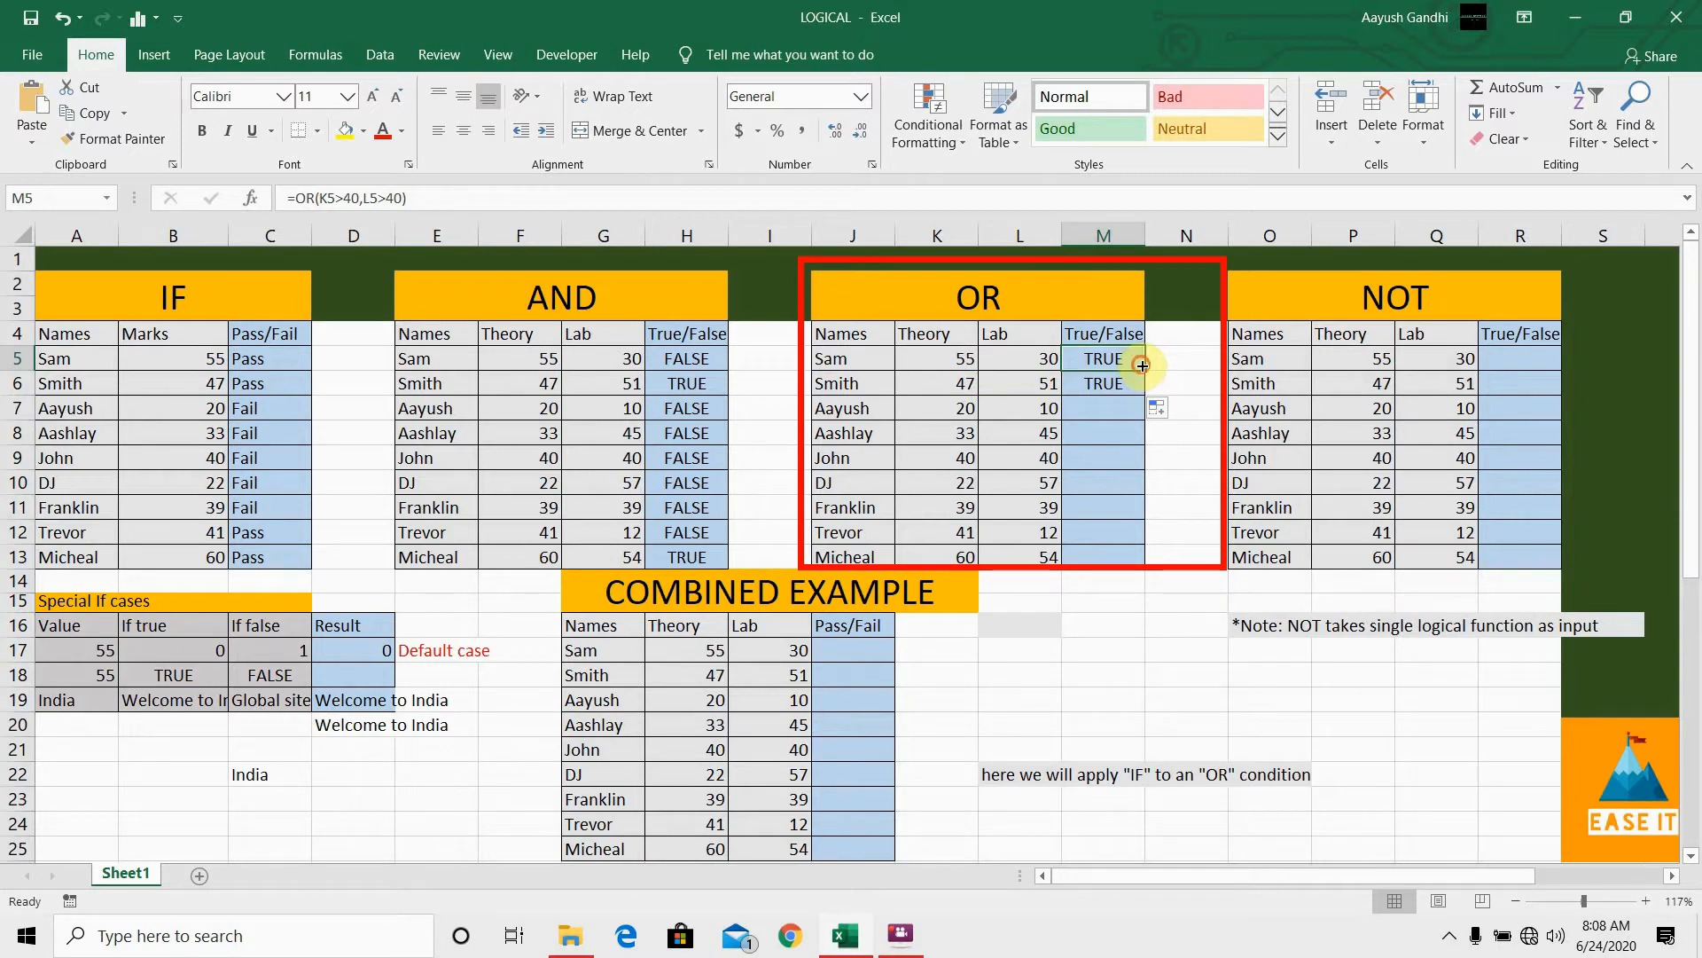
left_click_drag(1142, 365, 1143, 555)
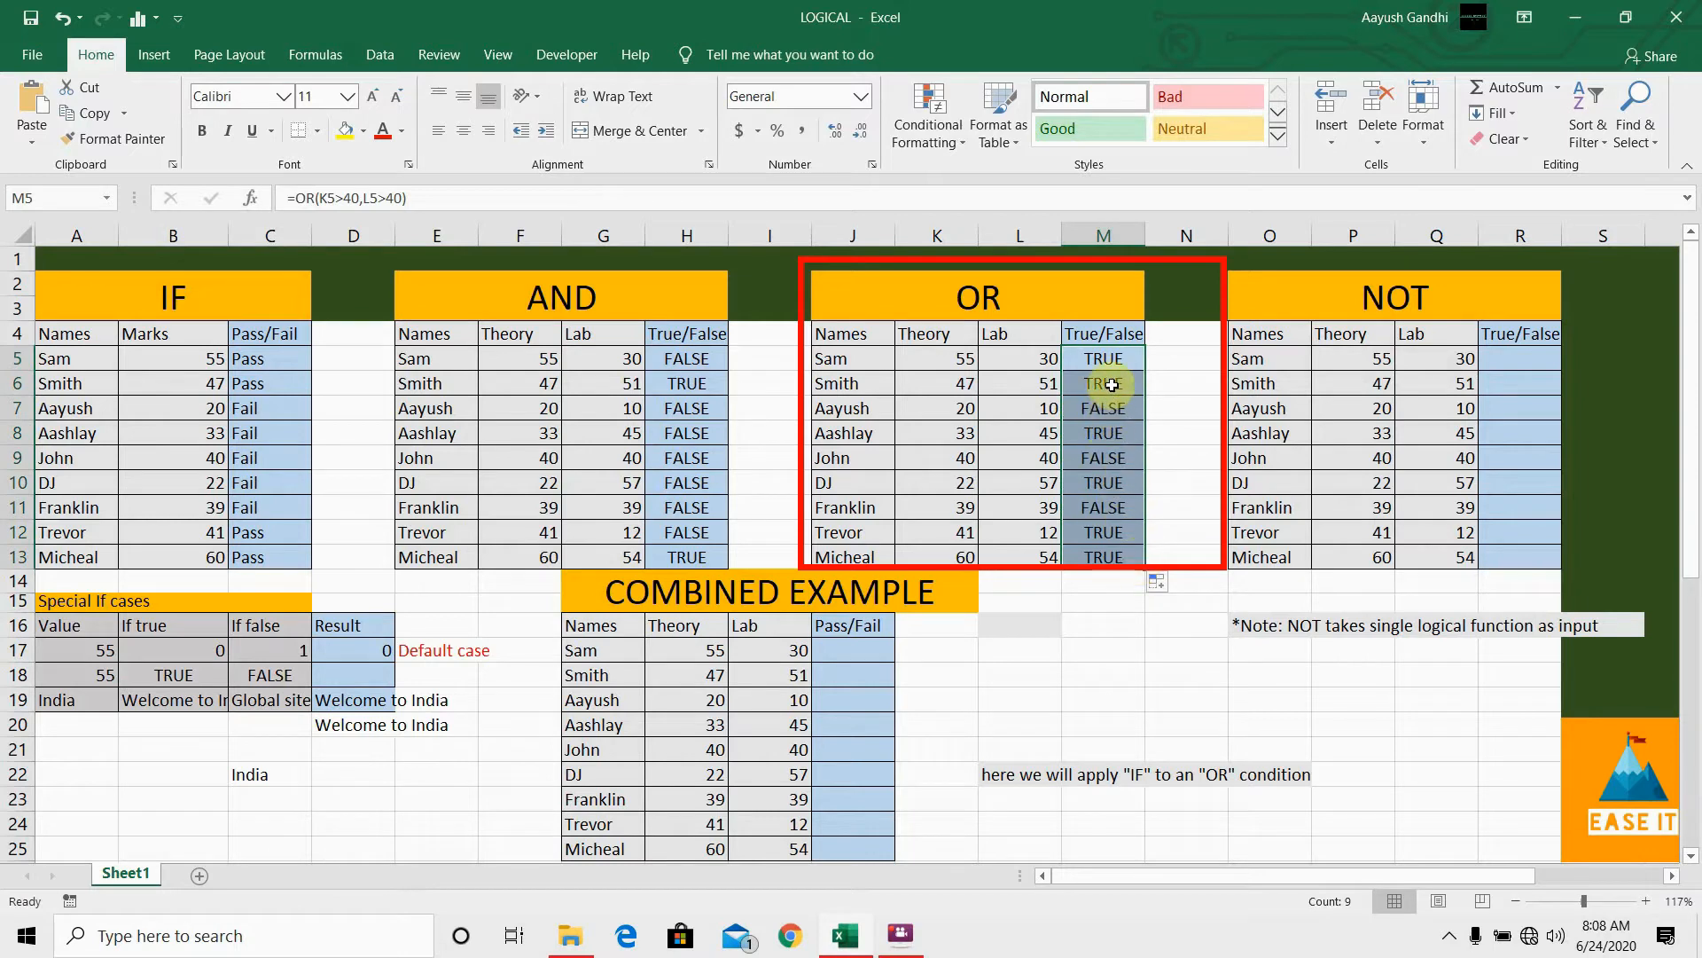
left_click(1112, 420)
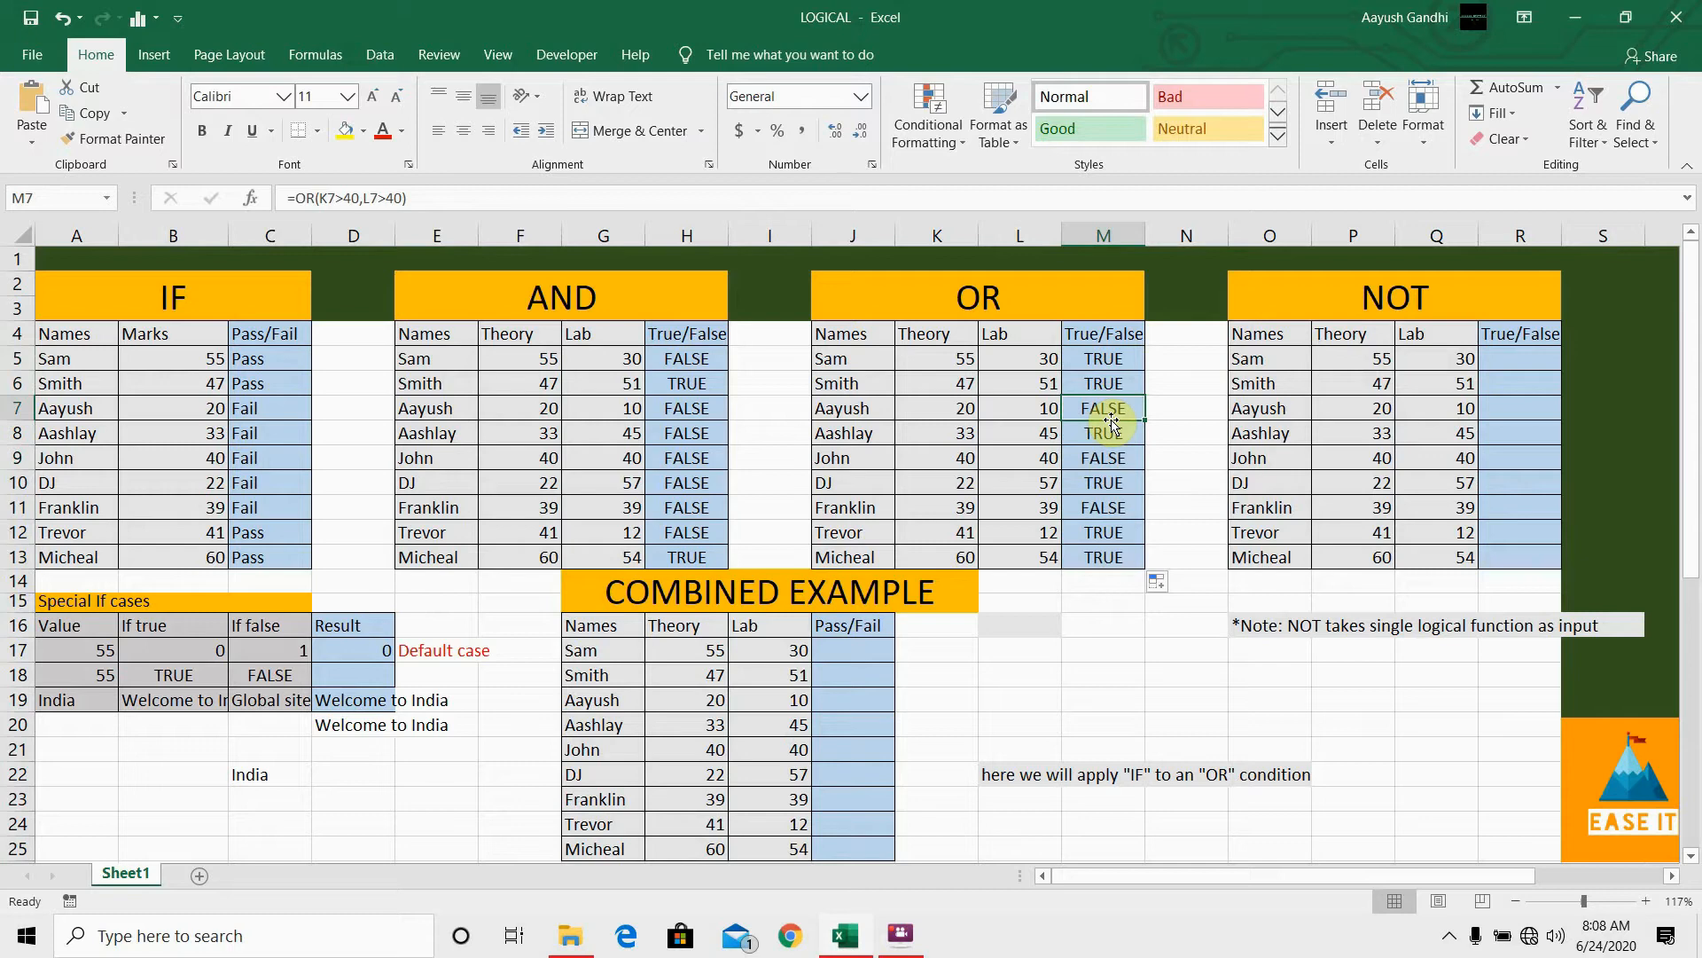
- Start an IF formula in J17 of the combined example with the logical test OR(H17>40,I17>40)
left_click(854, 652)
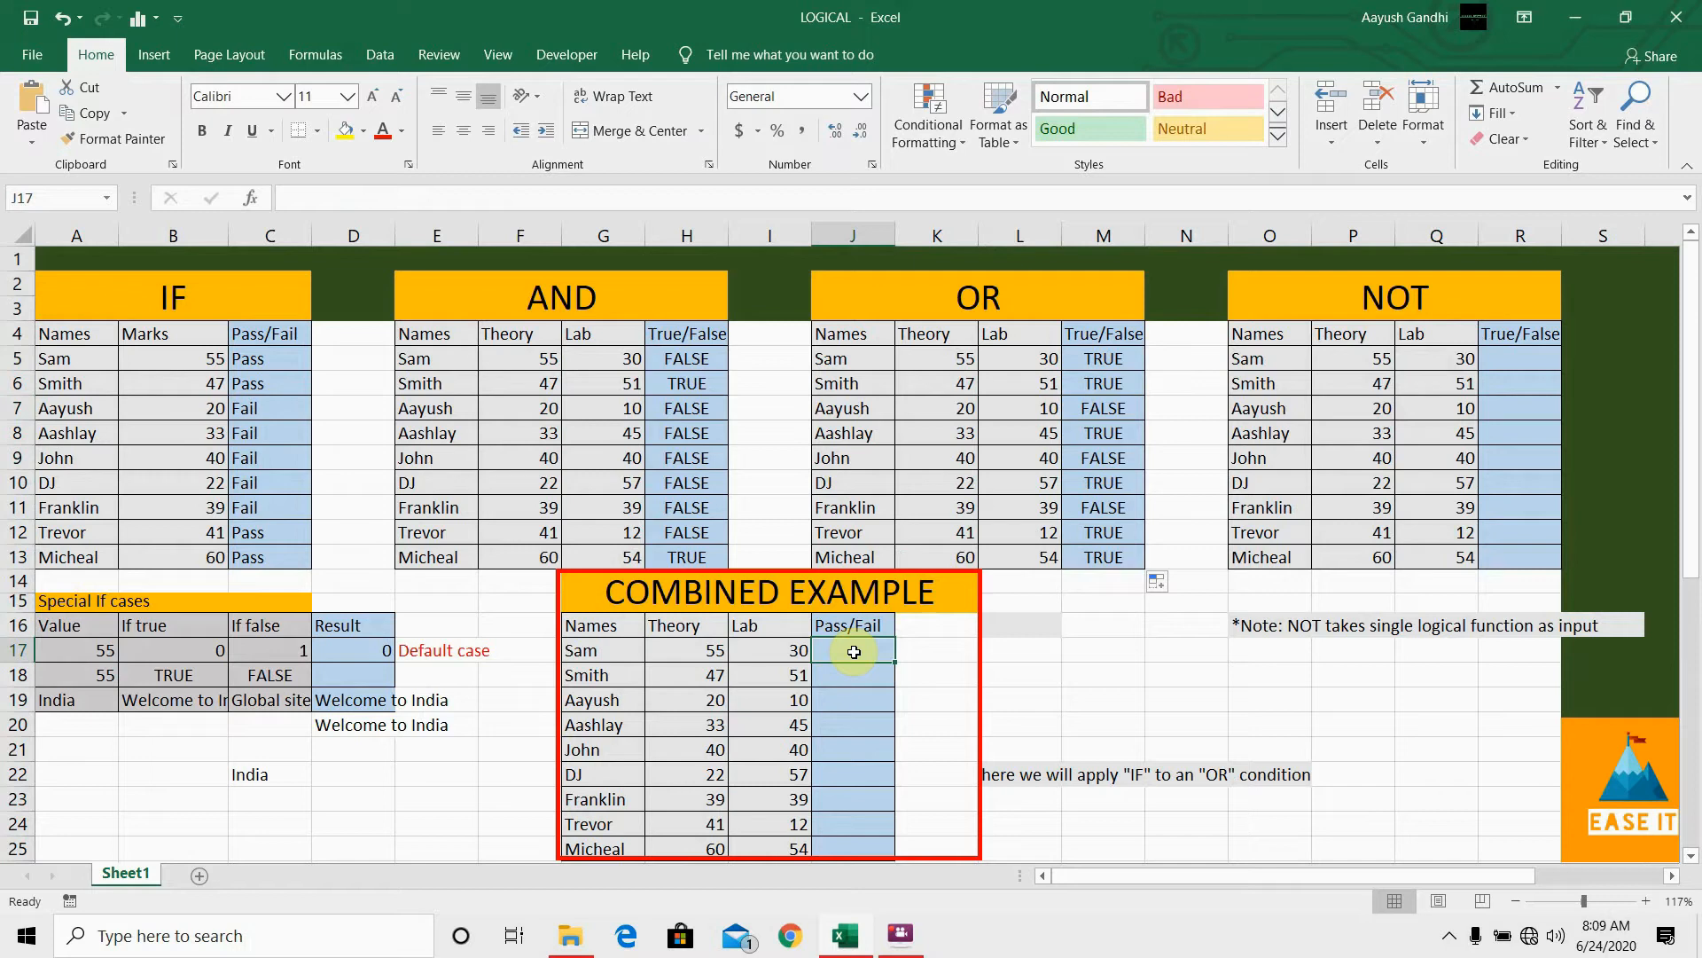
type("=")
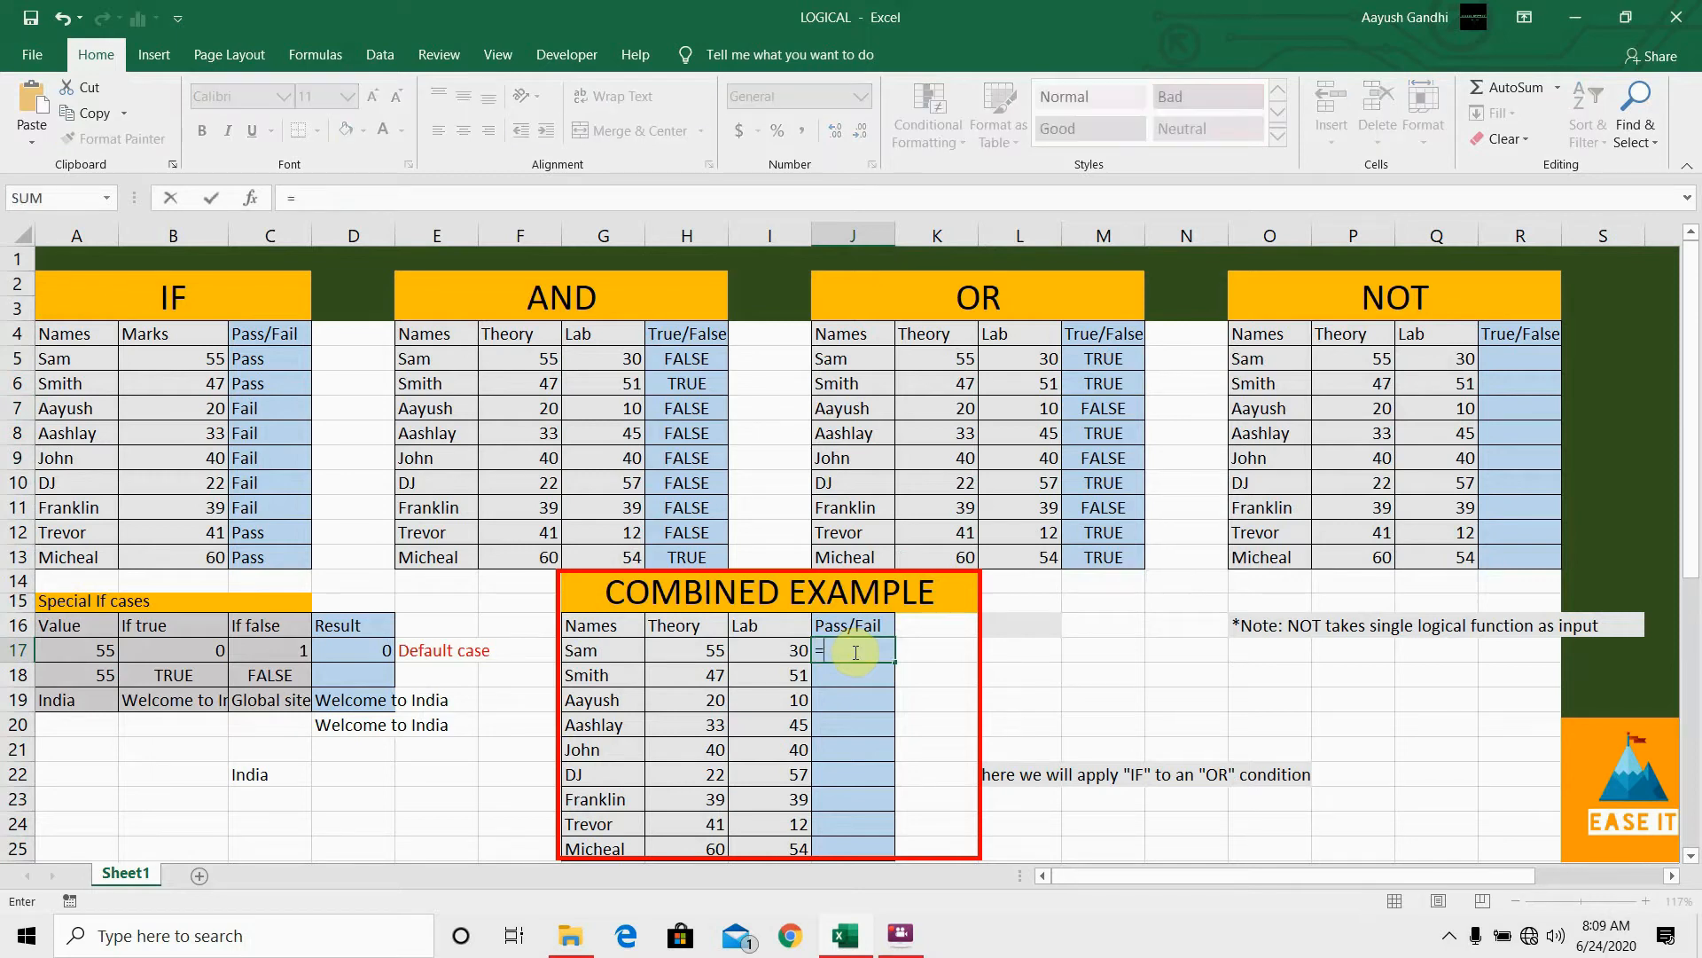
type("IF(")
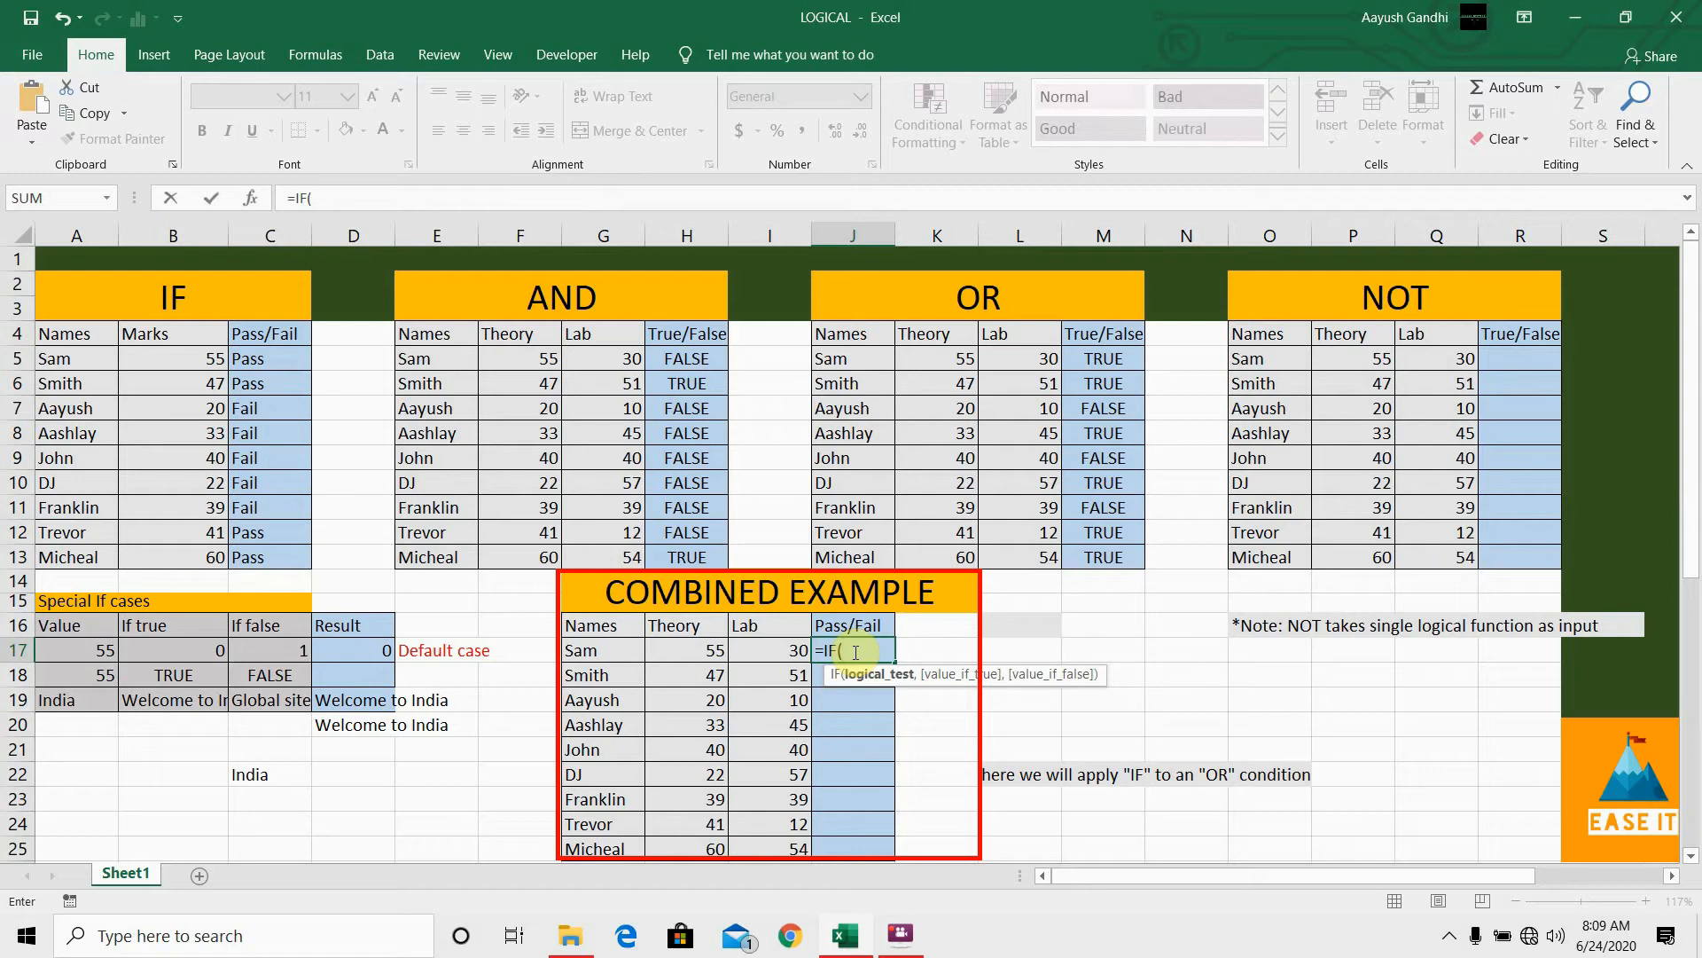
type("OR(")
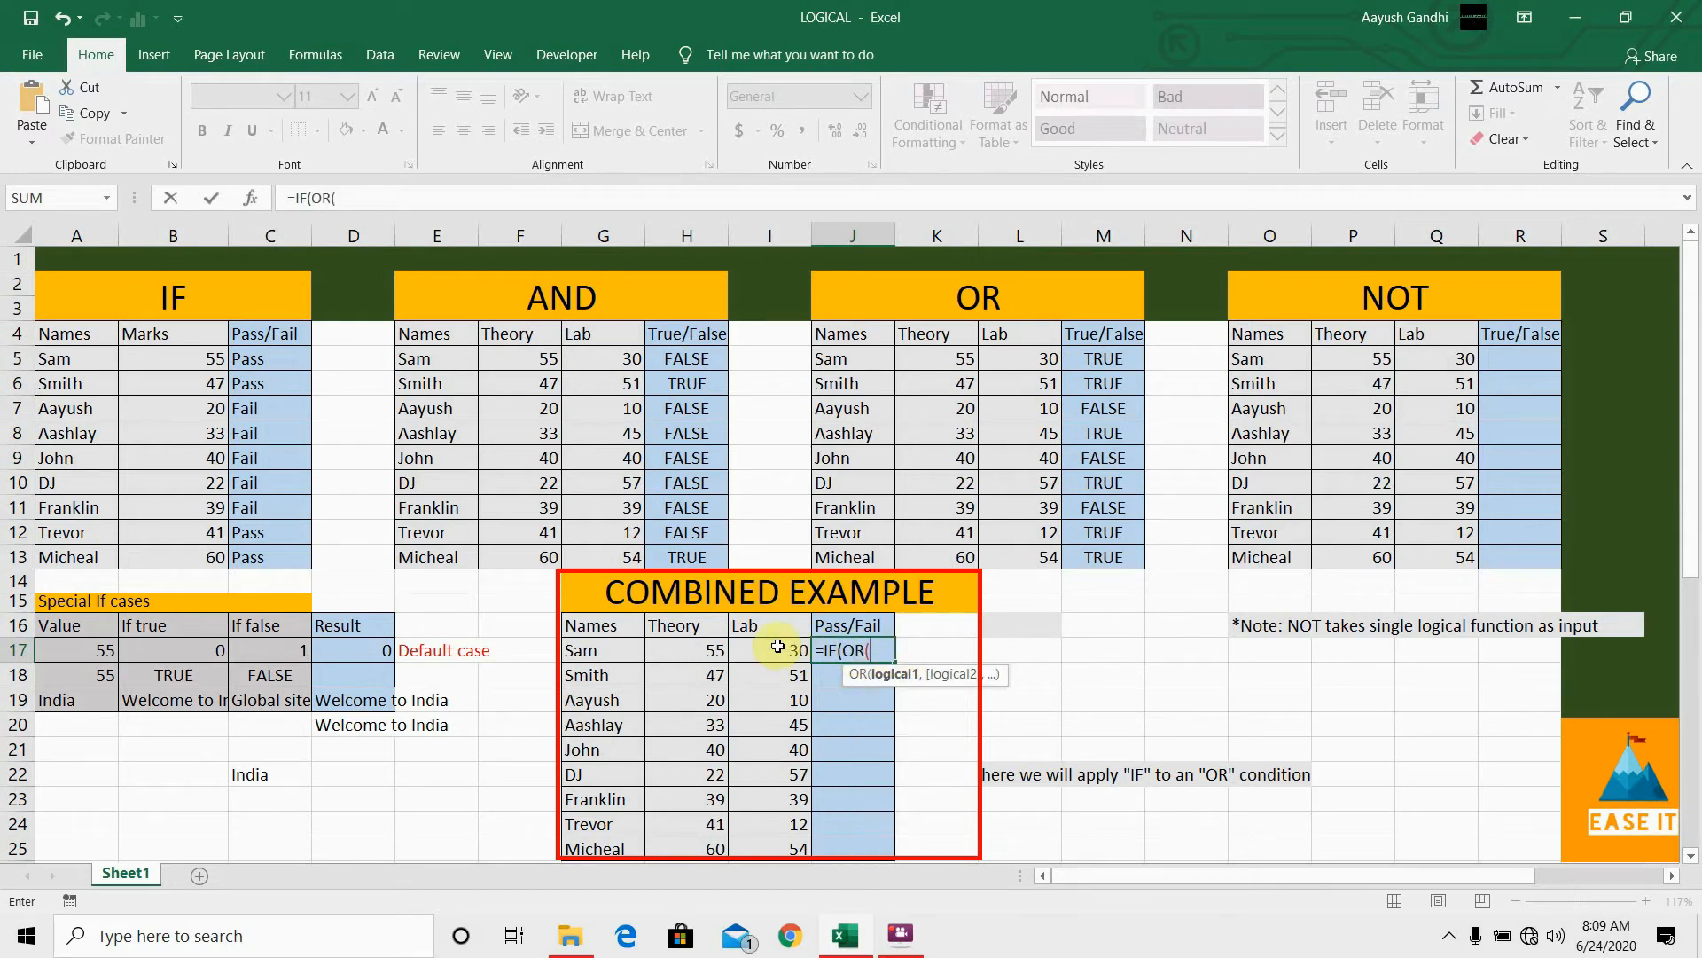
left_click(715, 652)
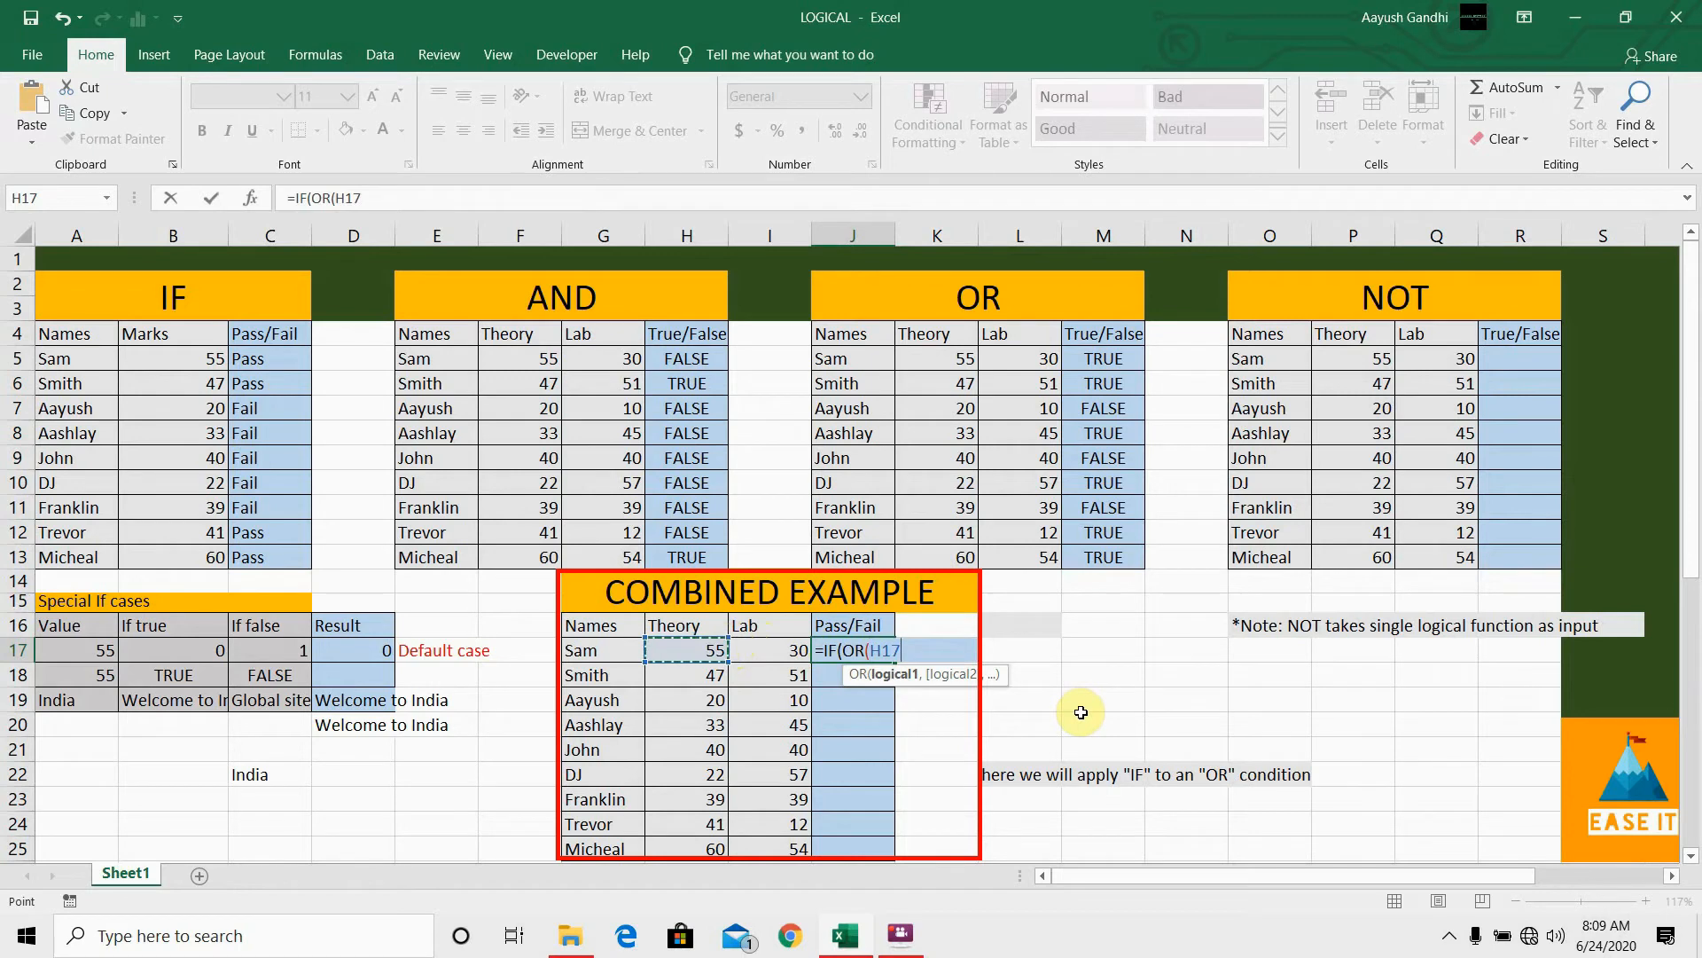
type(">40,")
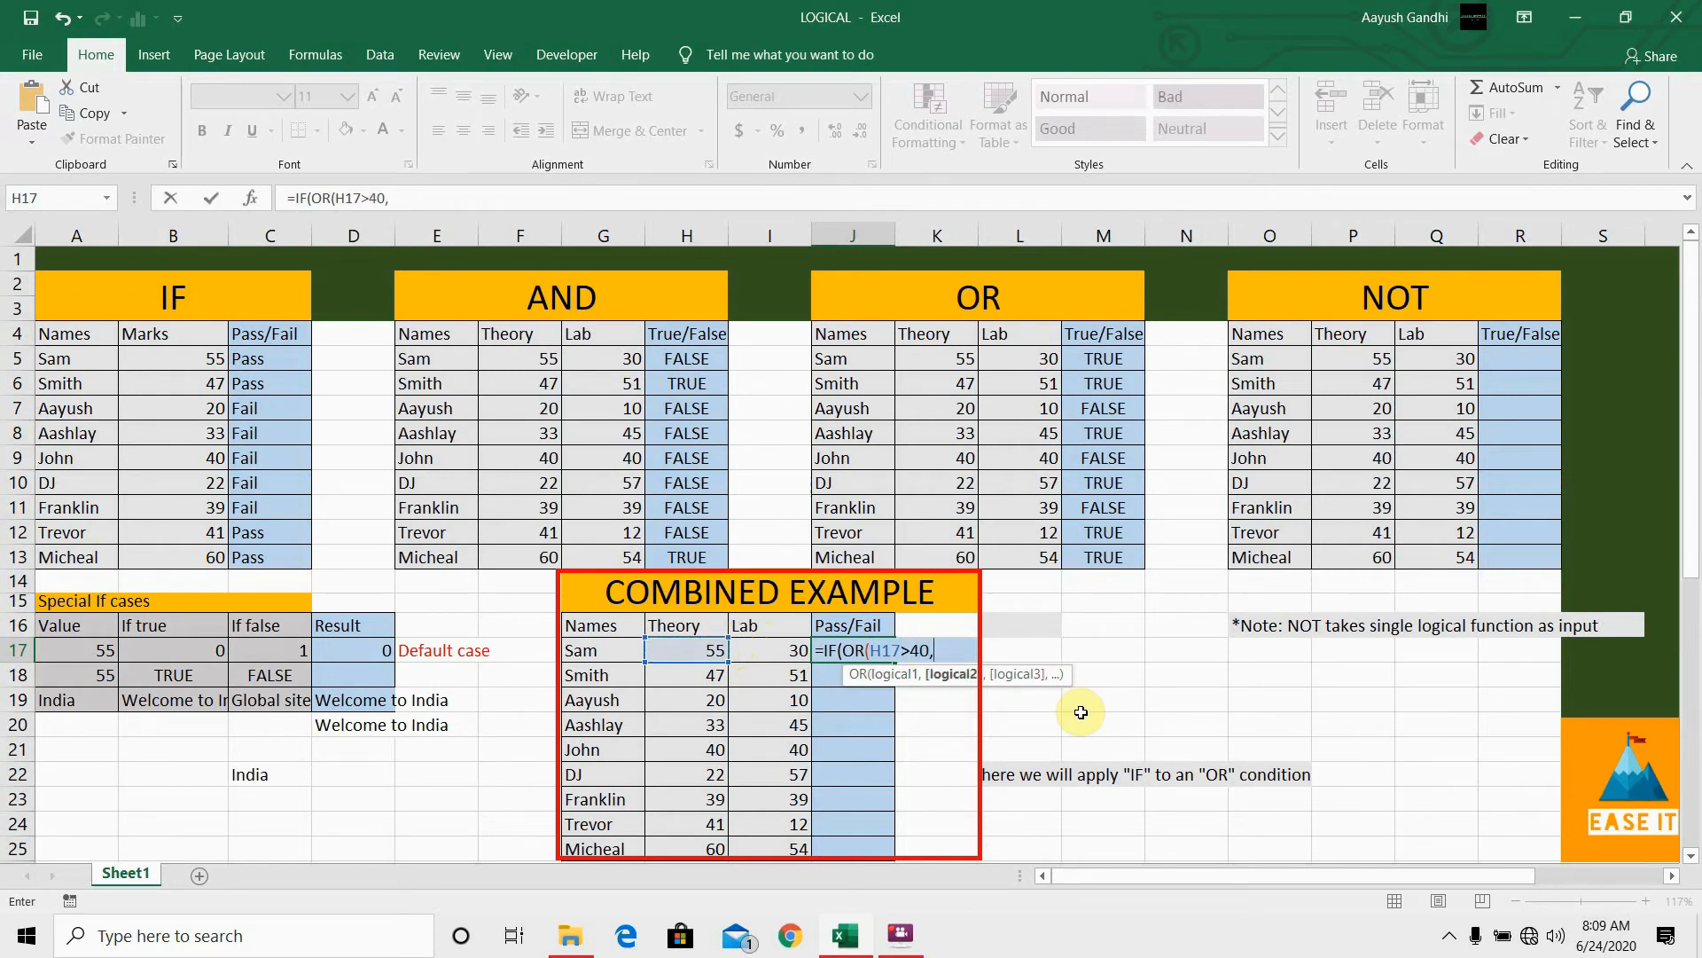
left_click(784, 652)
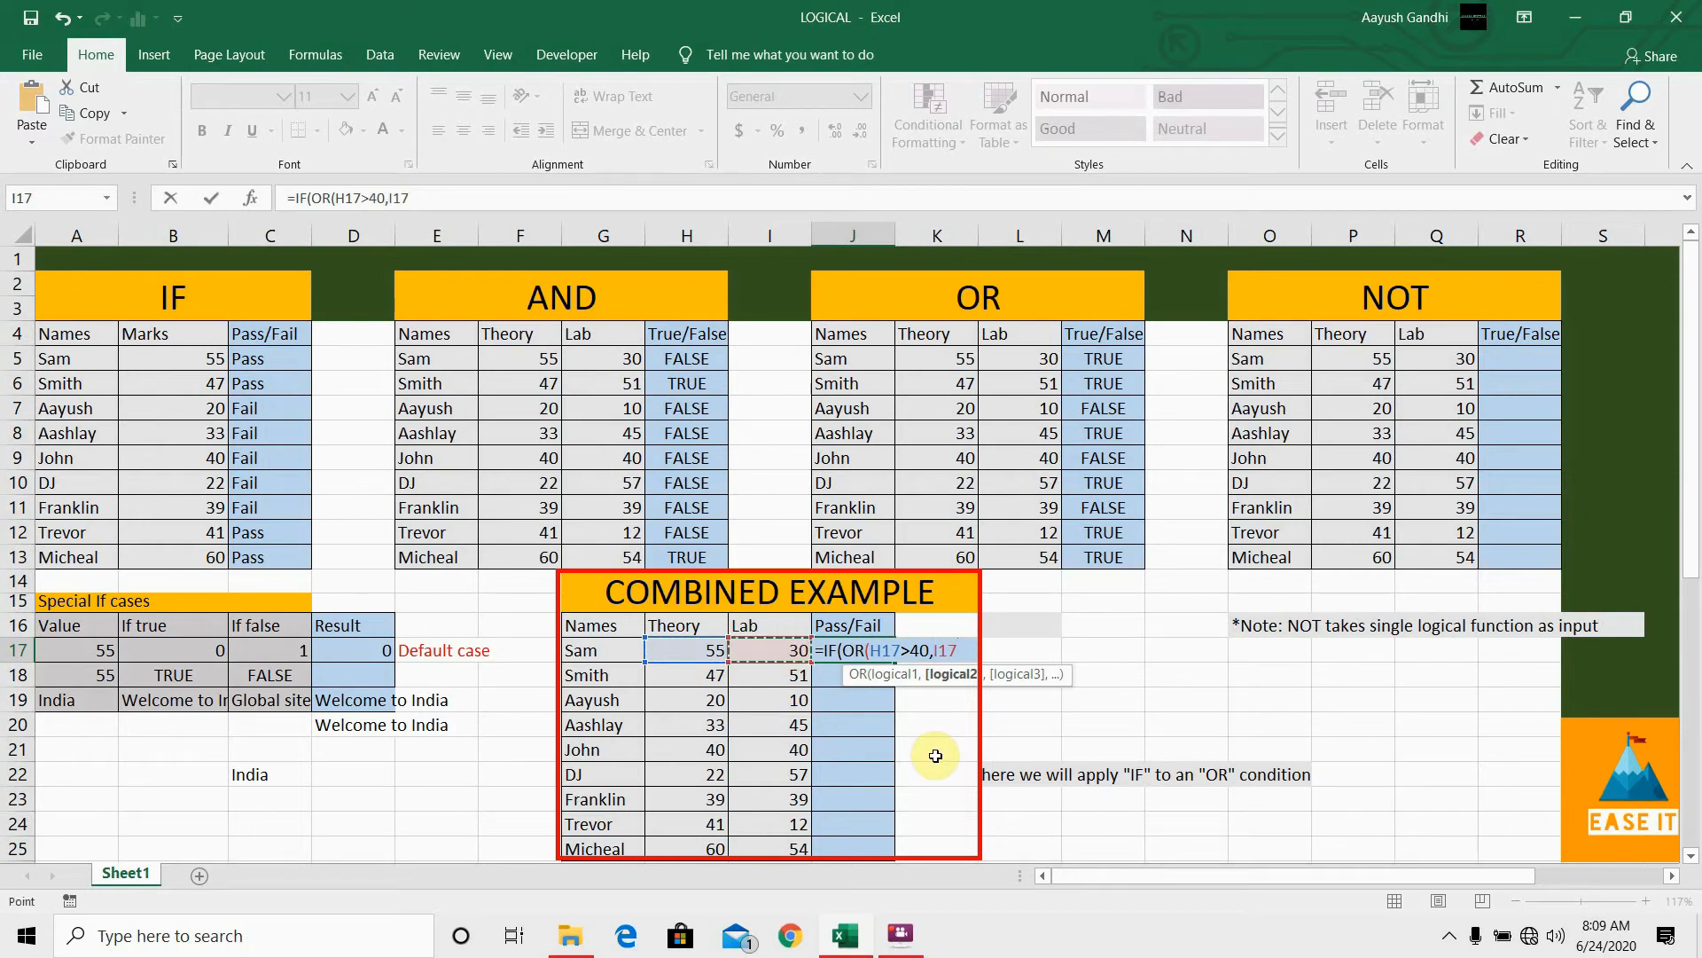
type(">40)=")
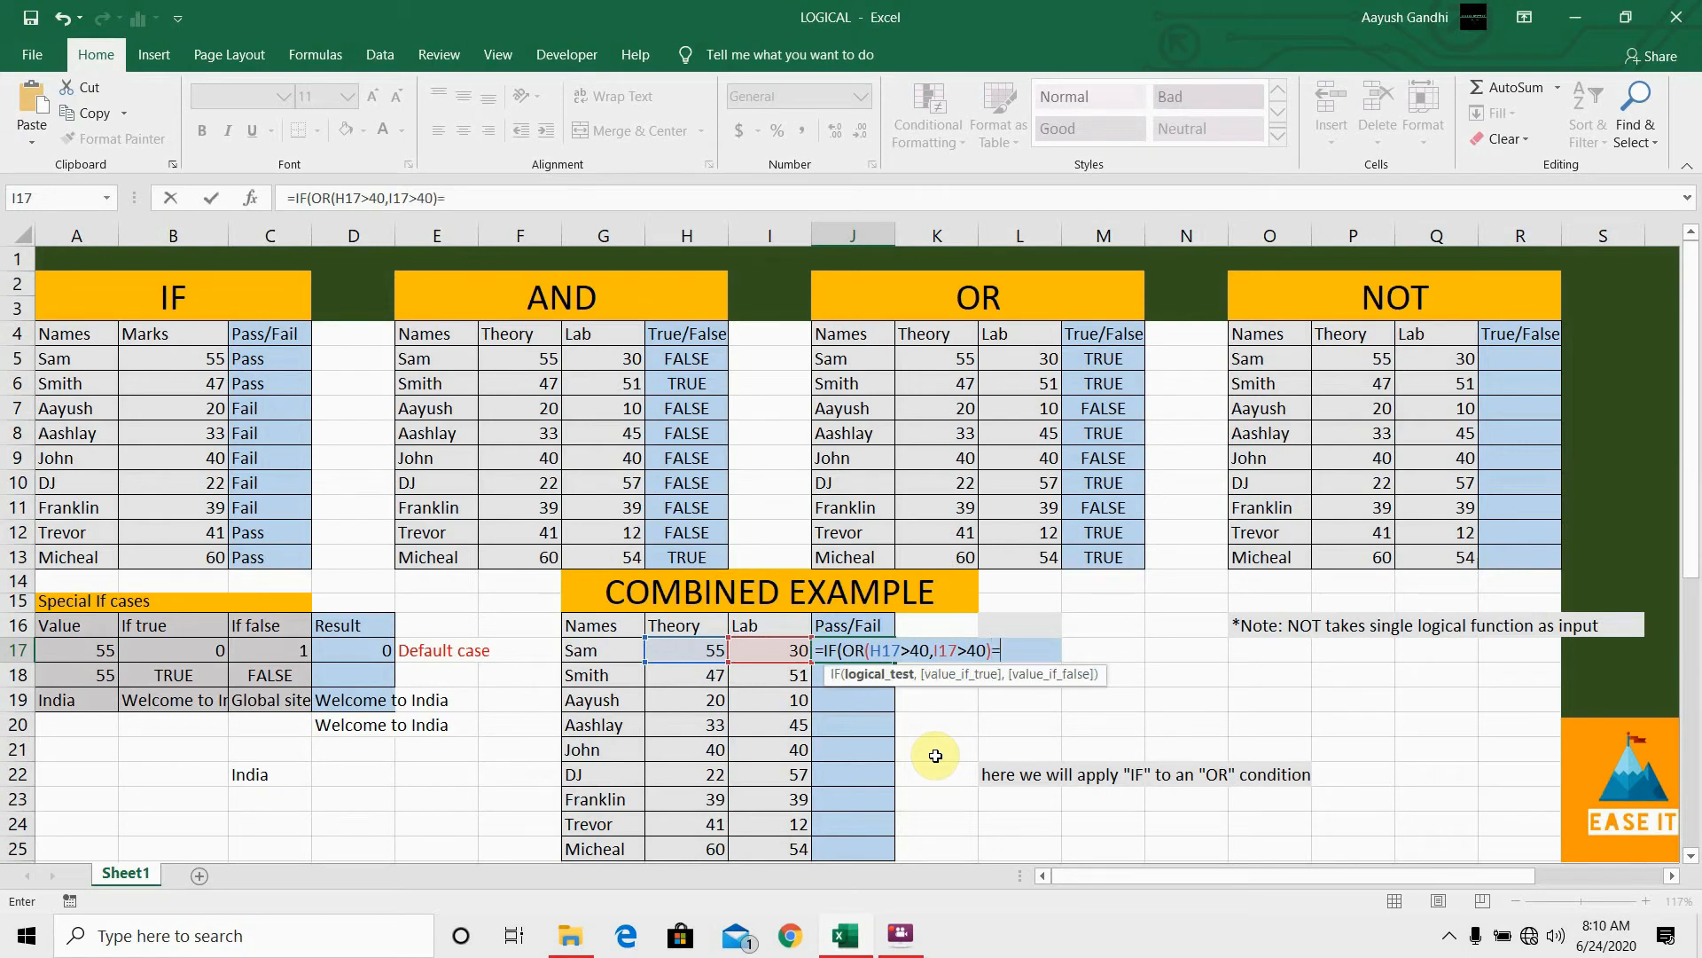
type("True")
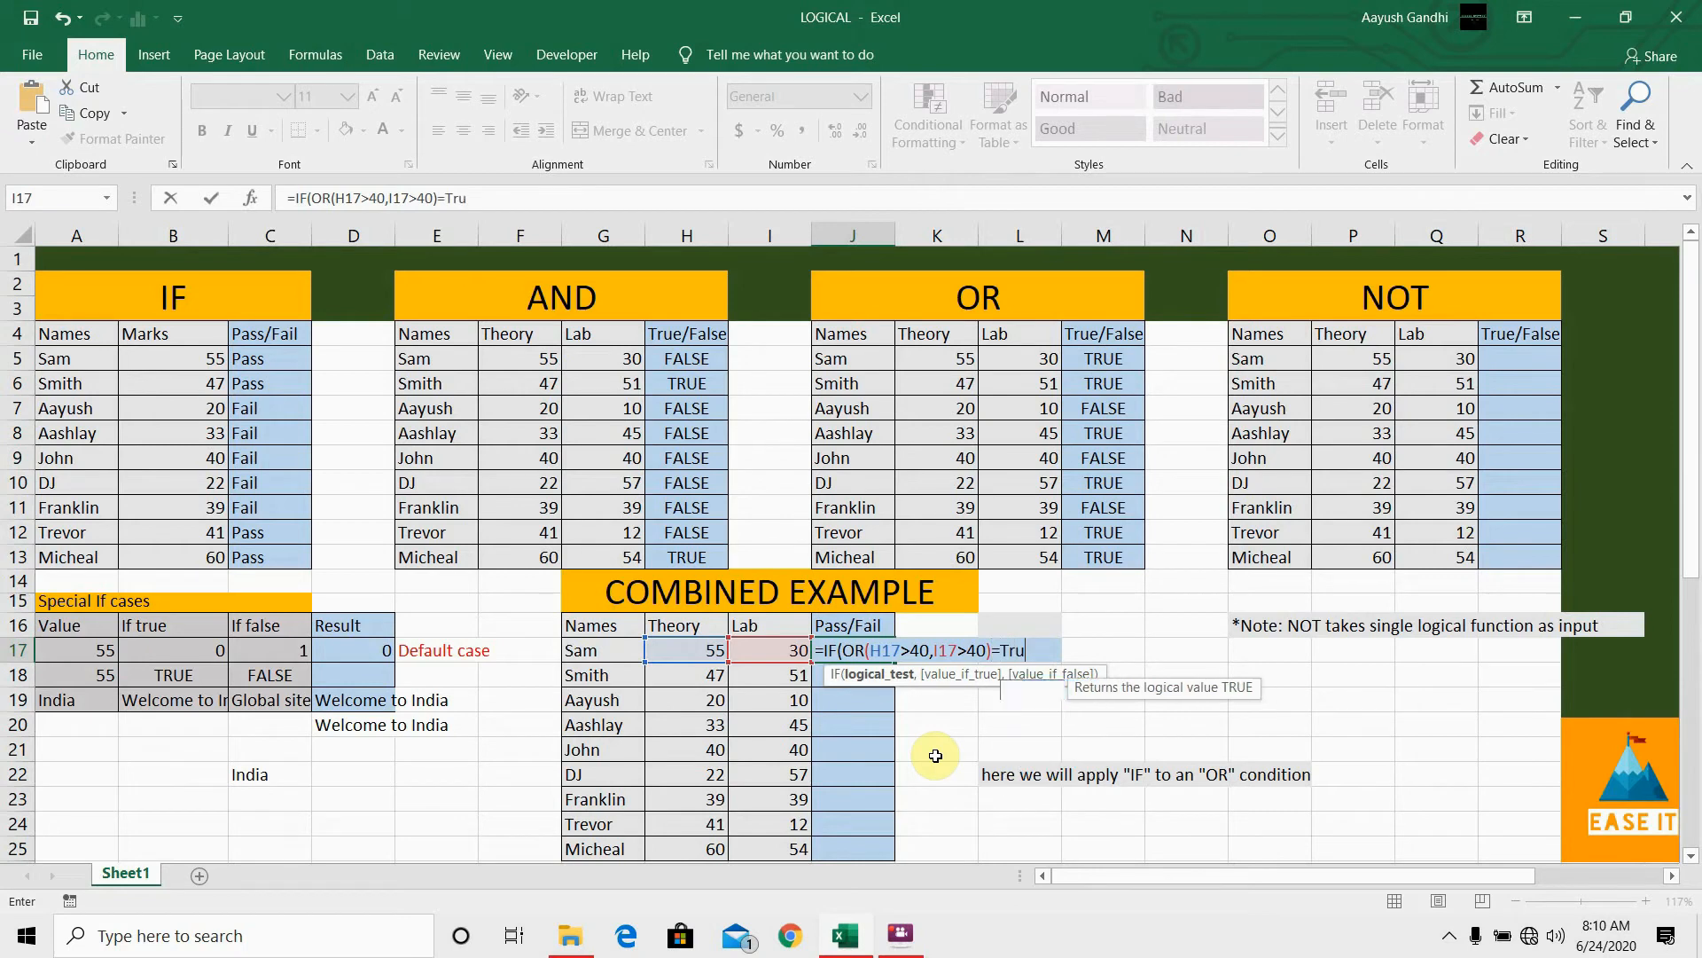
key("BackSpace")
key("BackSpace")
key("BackSpace")
key("BackSpace")
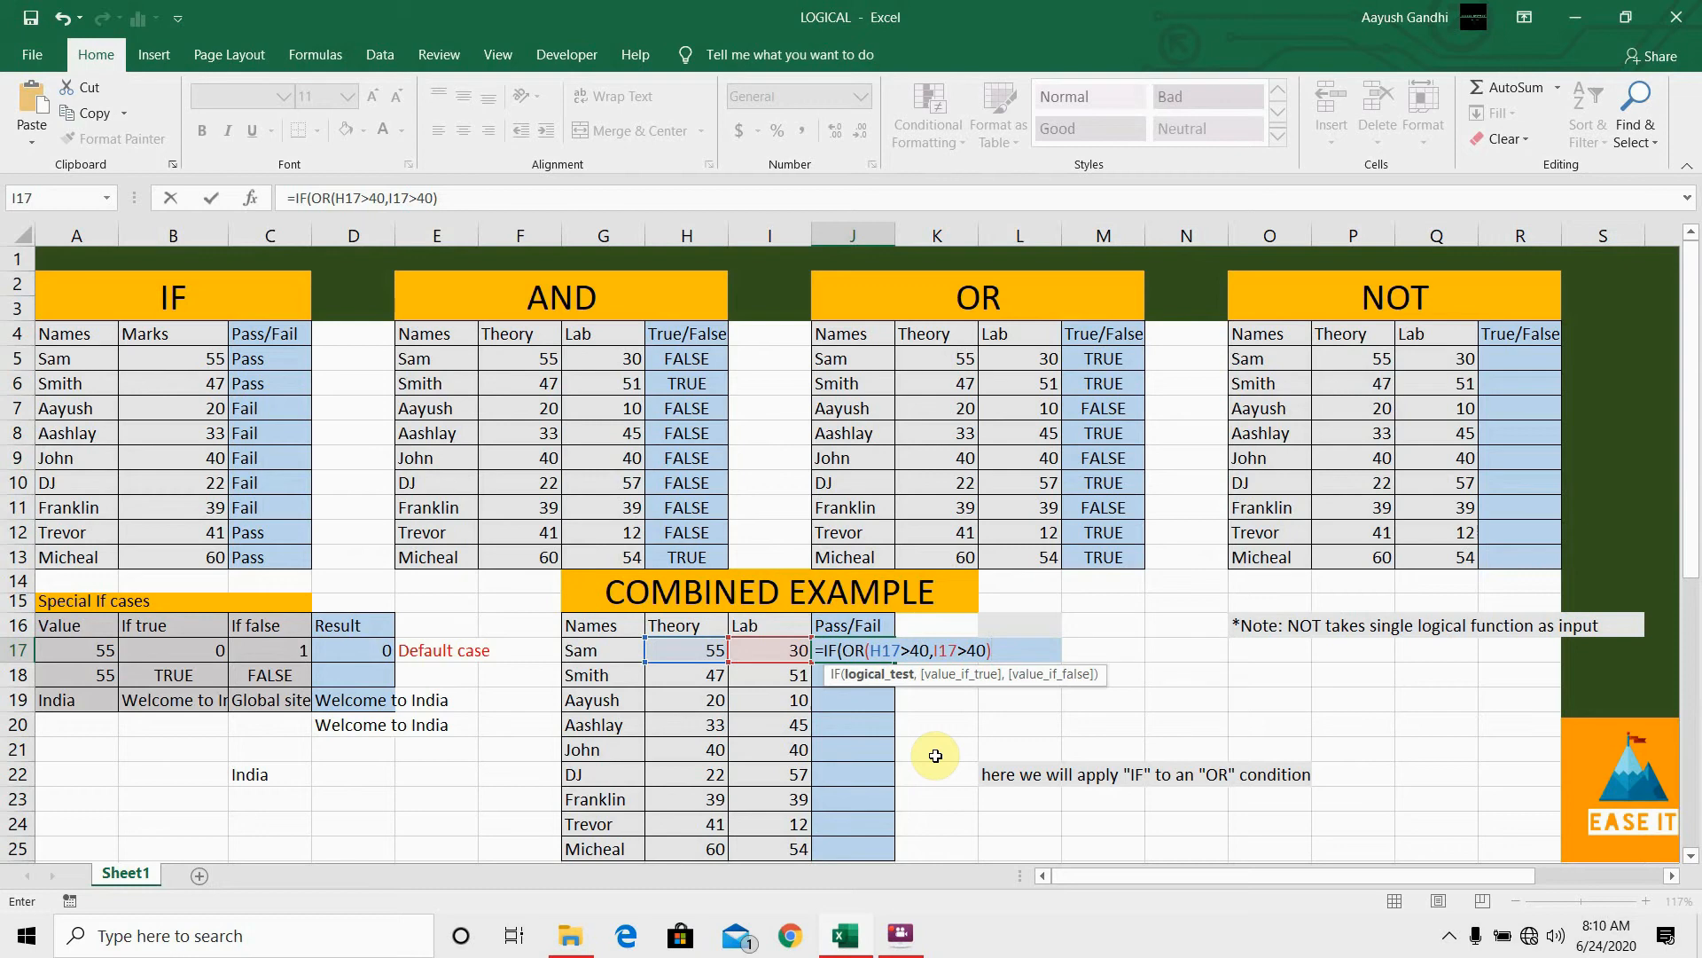
- Finish the IF formula in J17 with "Pass" as the true value and "Fail" as the false value
type(",")
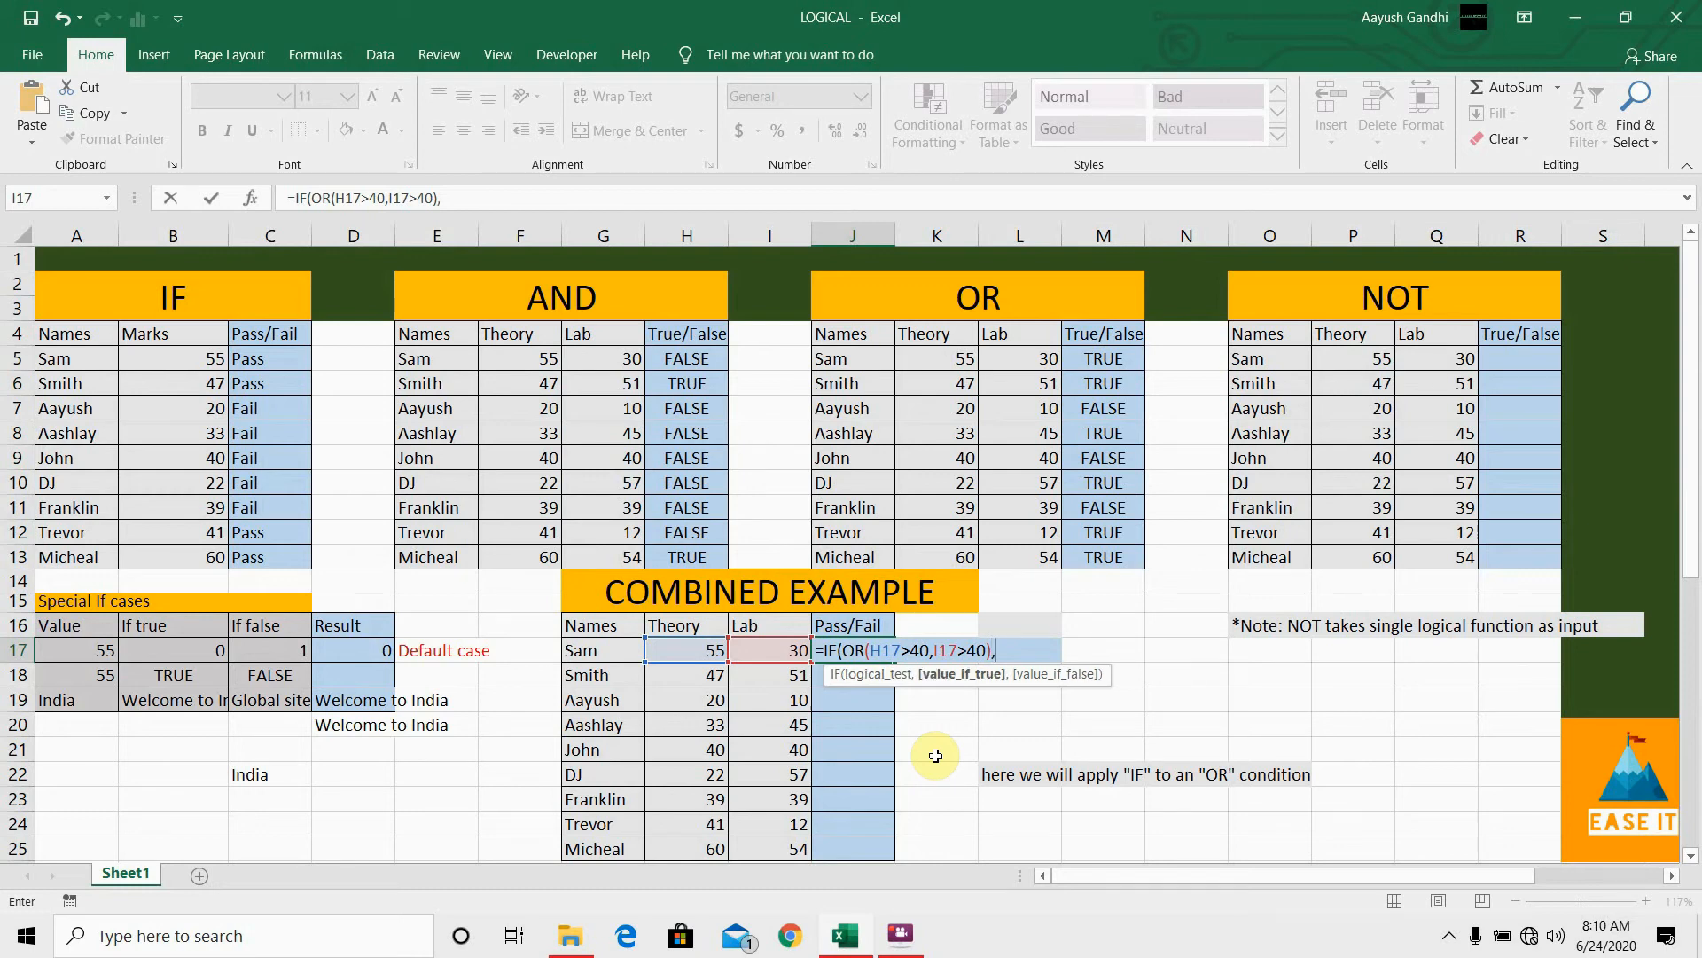
type("\"Pass\",\"")
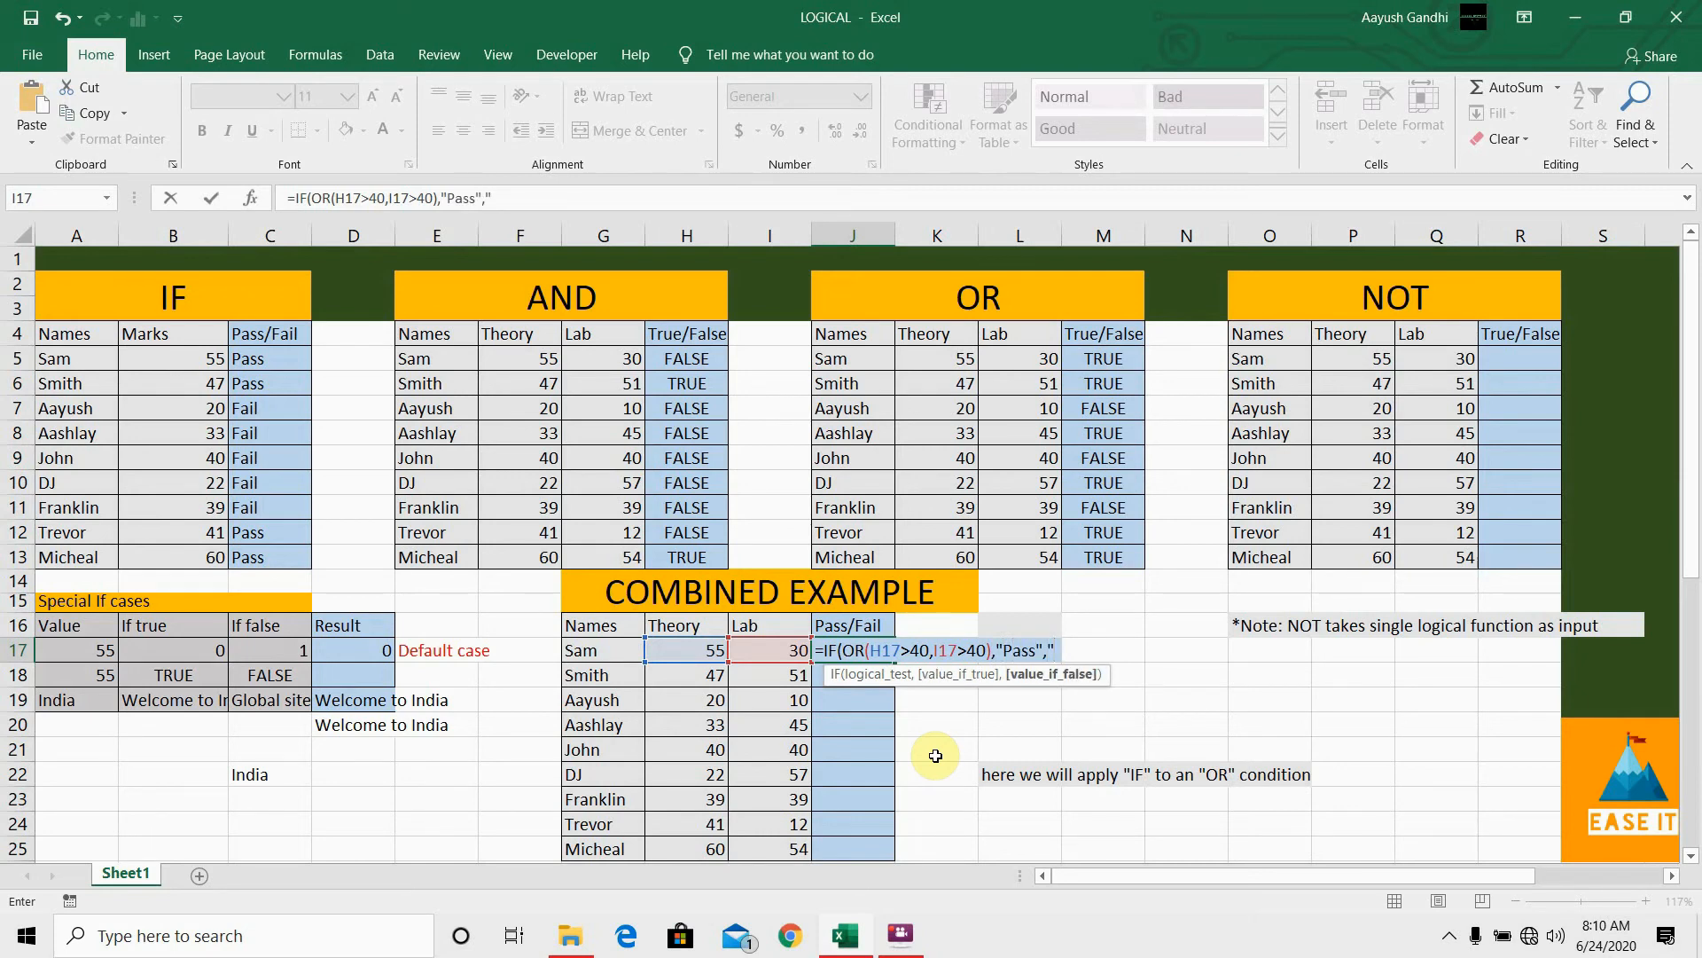
type("Fail")
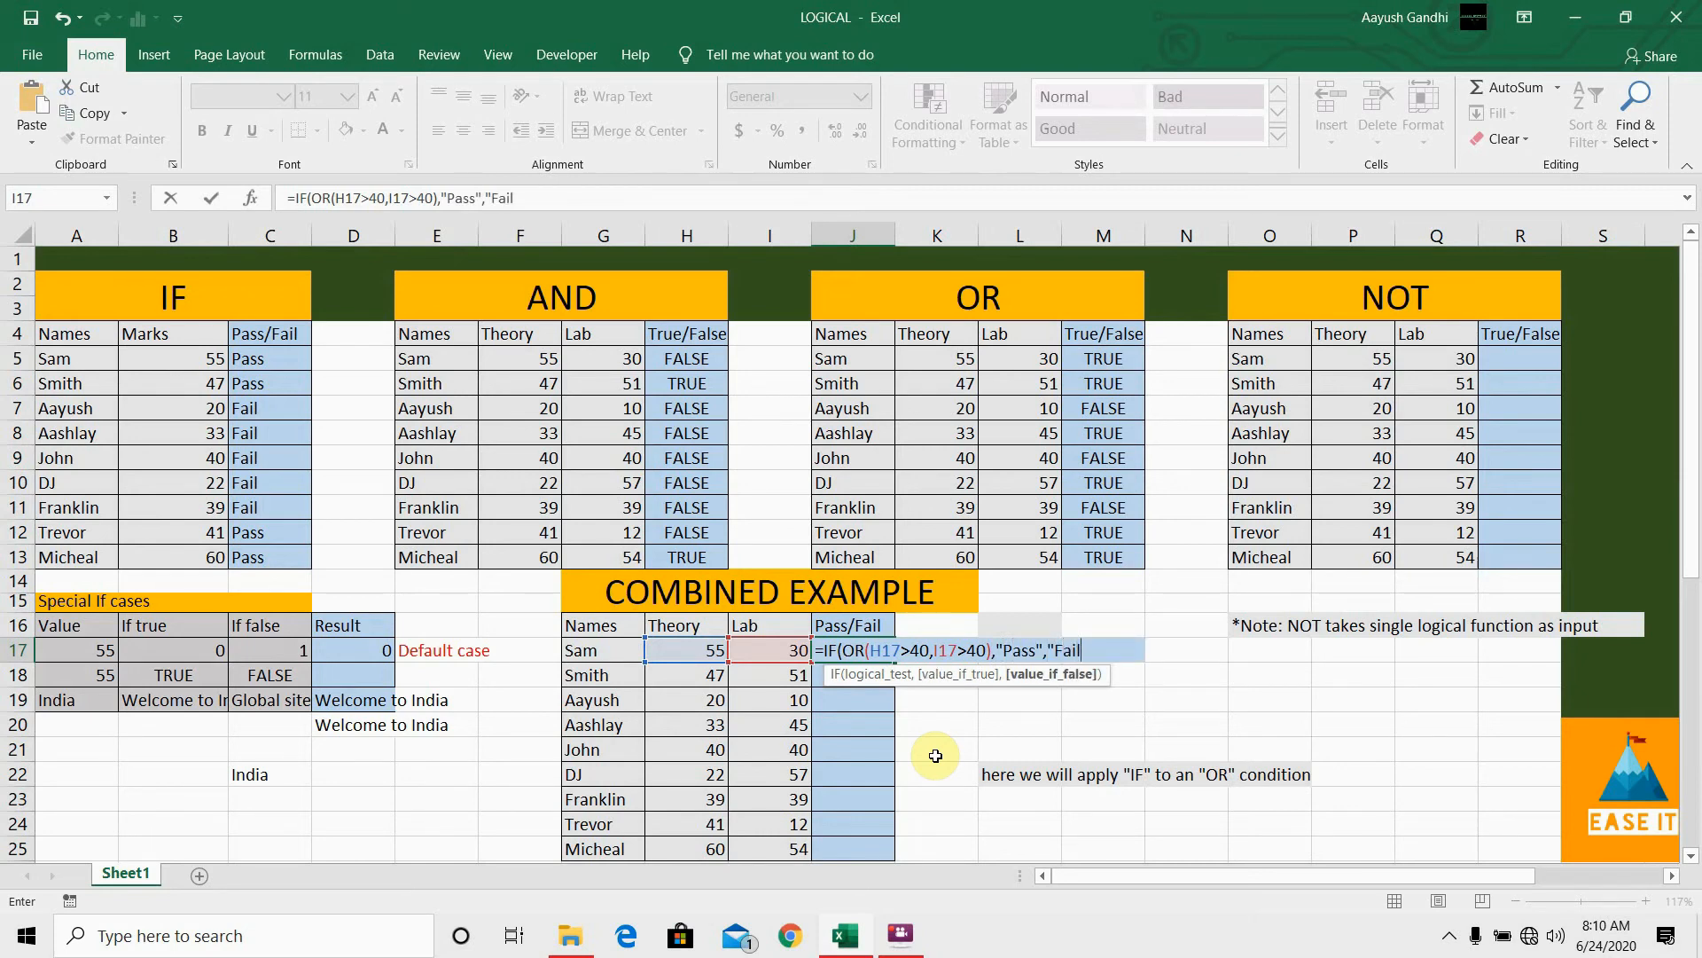
type("\")")
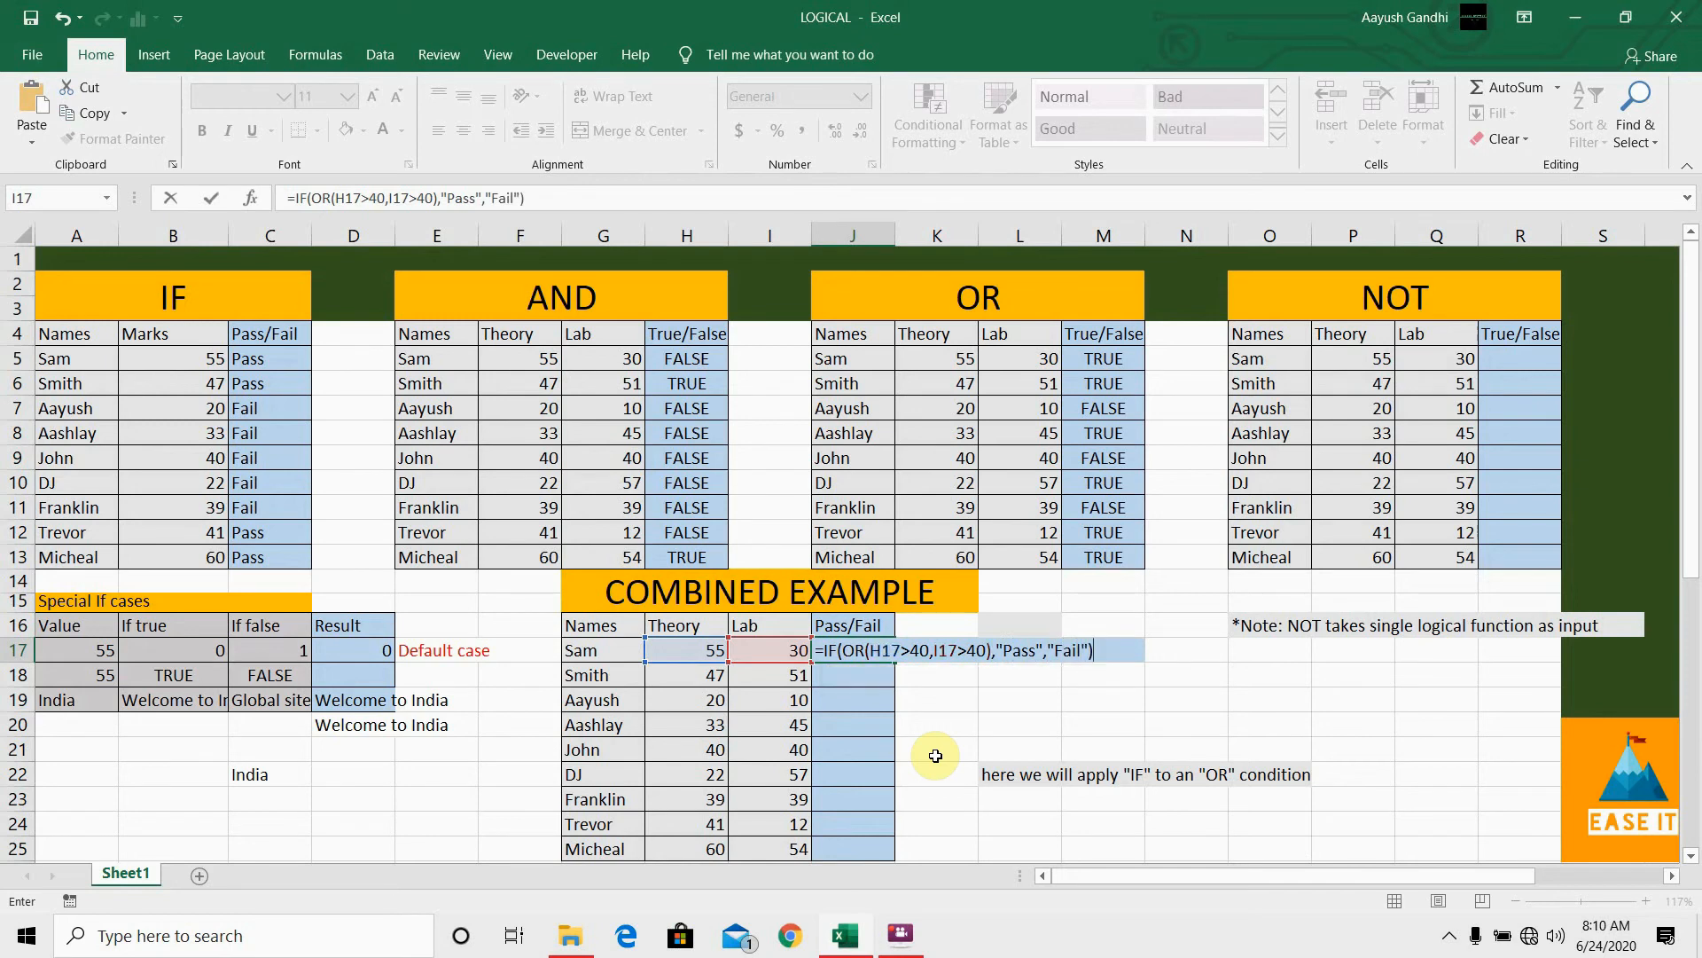
key("Return")
- Fill the combined IF and OR formula from J17 down through J25
left_click(872, 652)
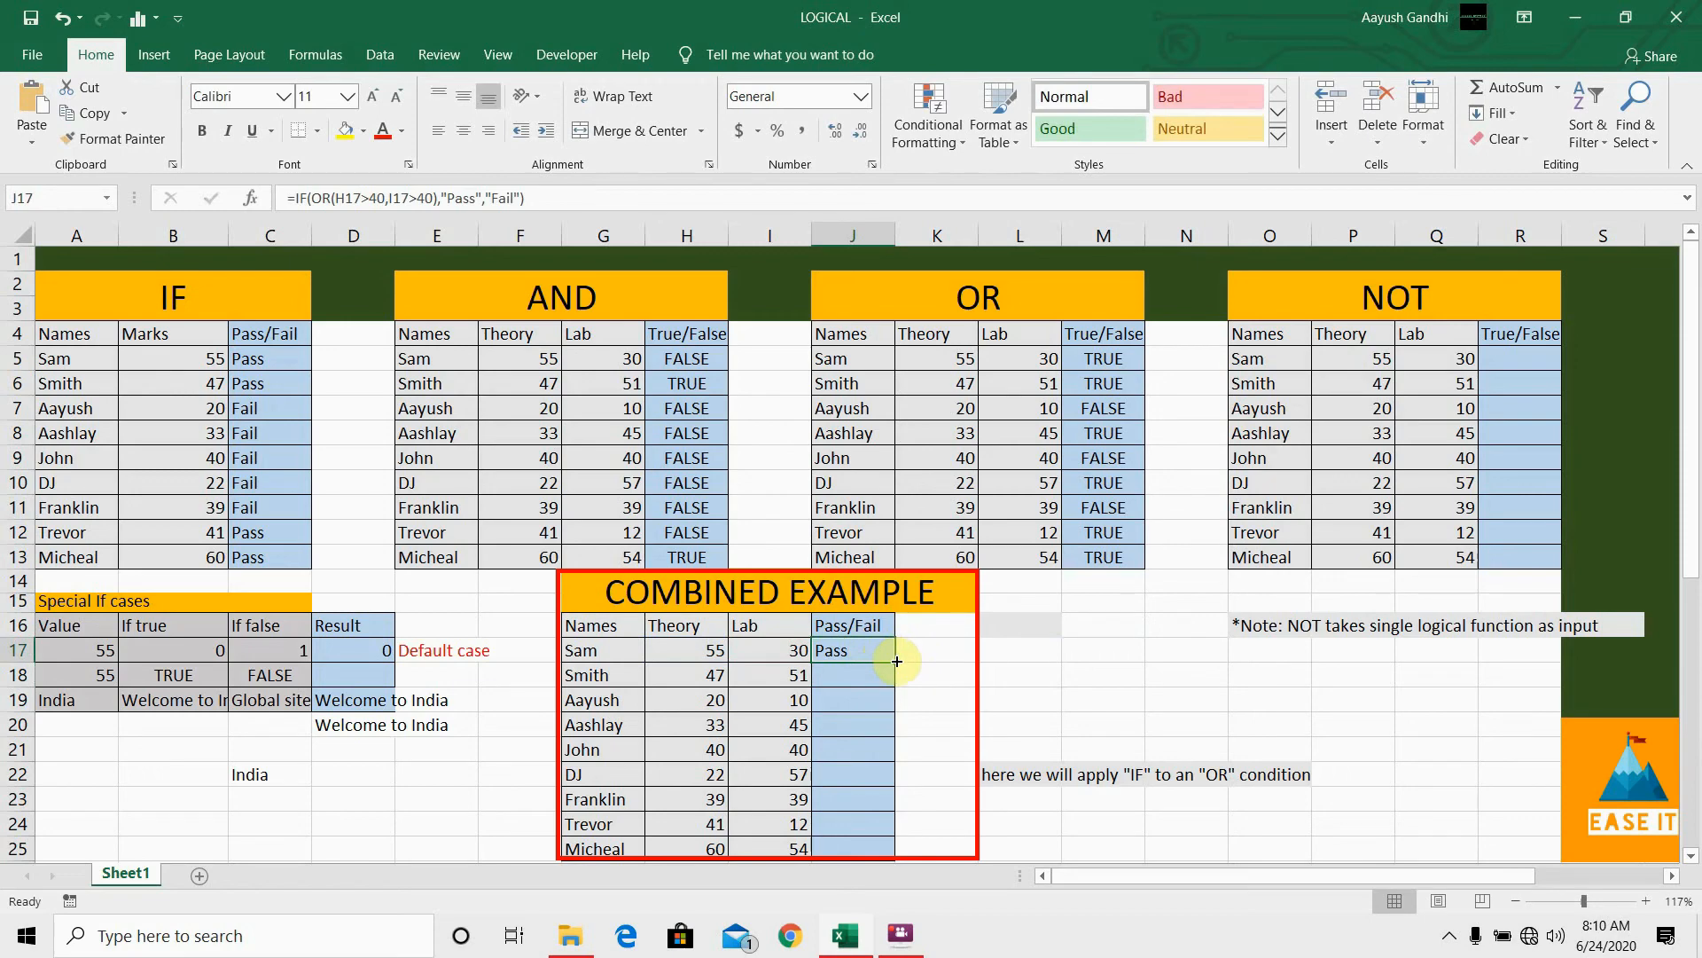
left_click_drag(896, 662, 883, 774)
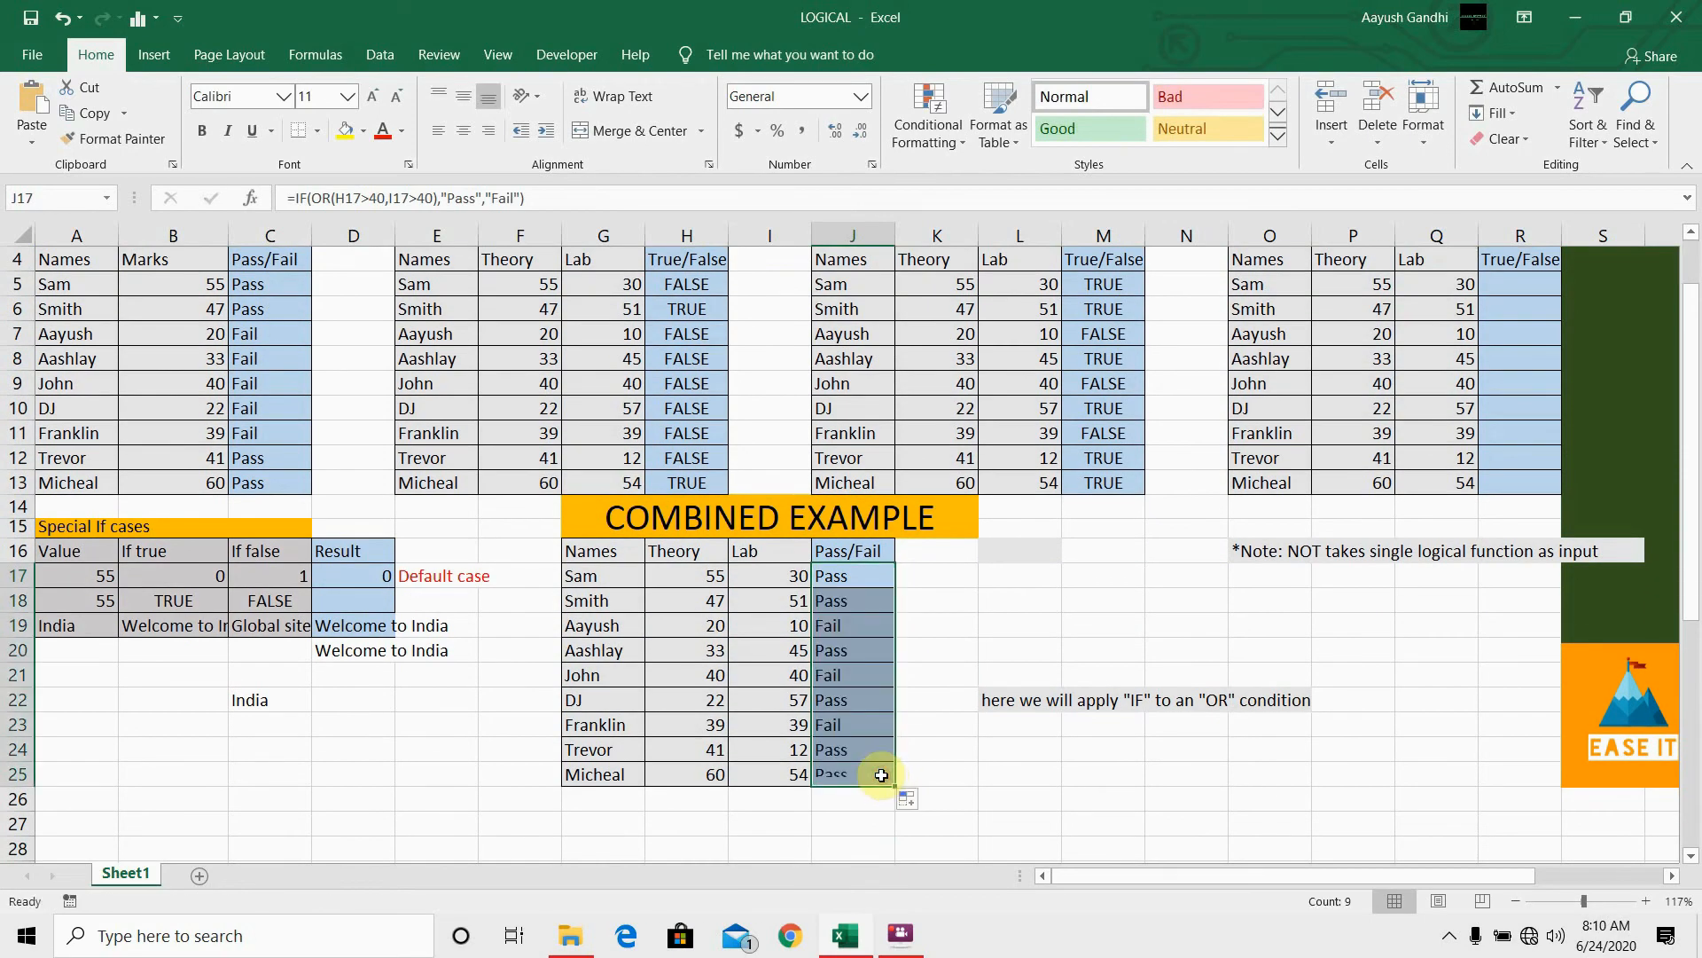
scroll(882, 774, "up", 1)
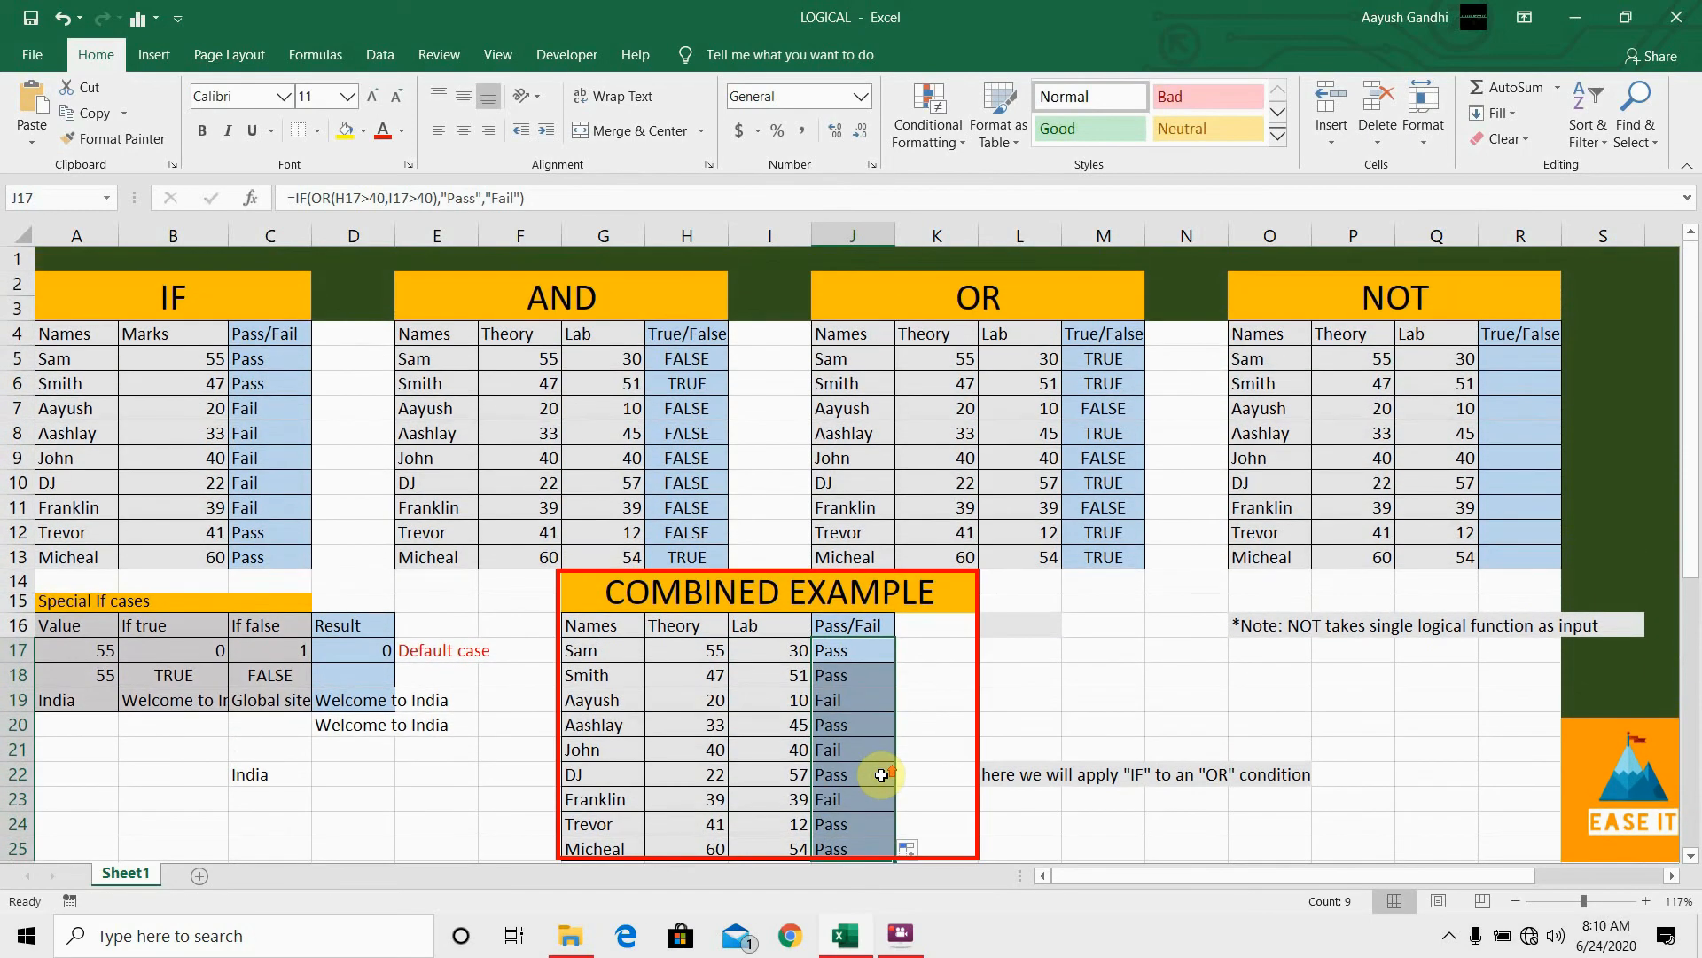
- Compare the Pass/Fail formulas in J18 and J19 with the OR table results in M5 and M7
left_click(1111, 360)
left_click(838, 676)
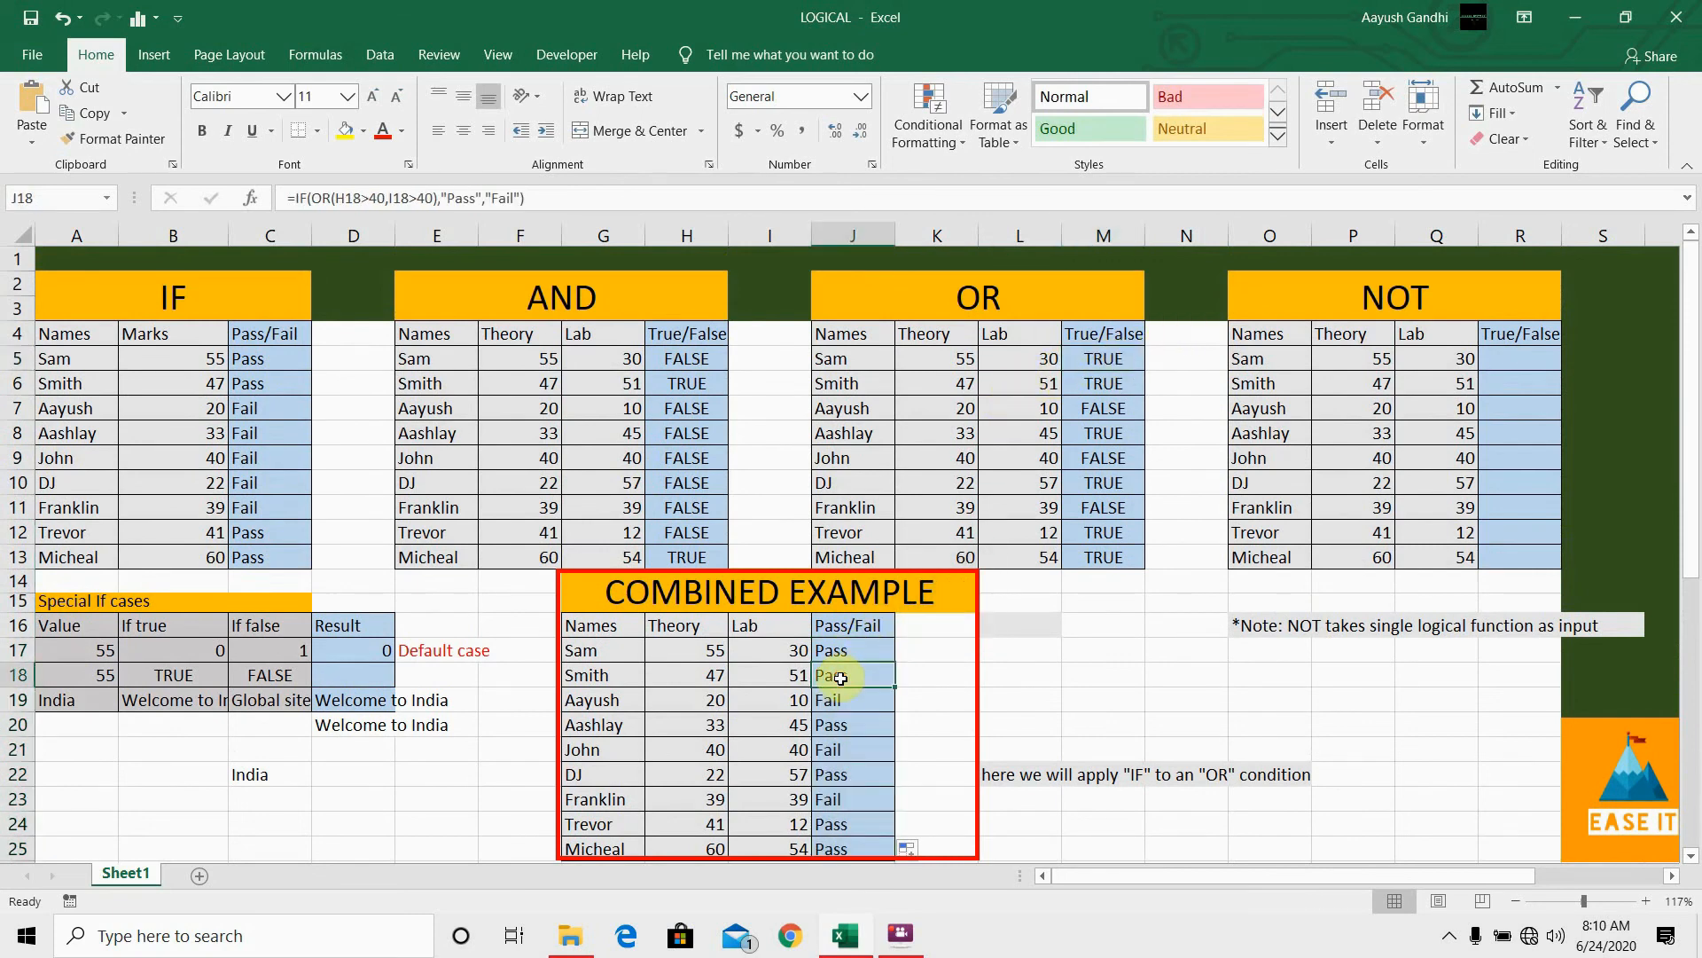
left_click(838, 702)
left_click(1115, 408)
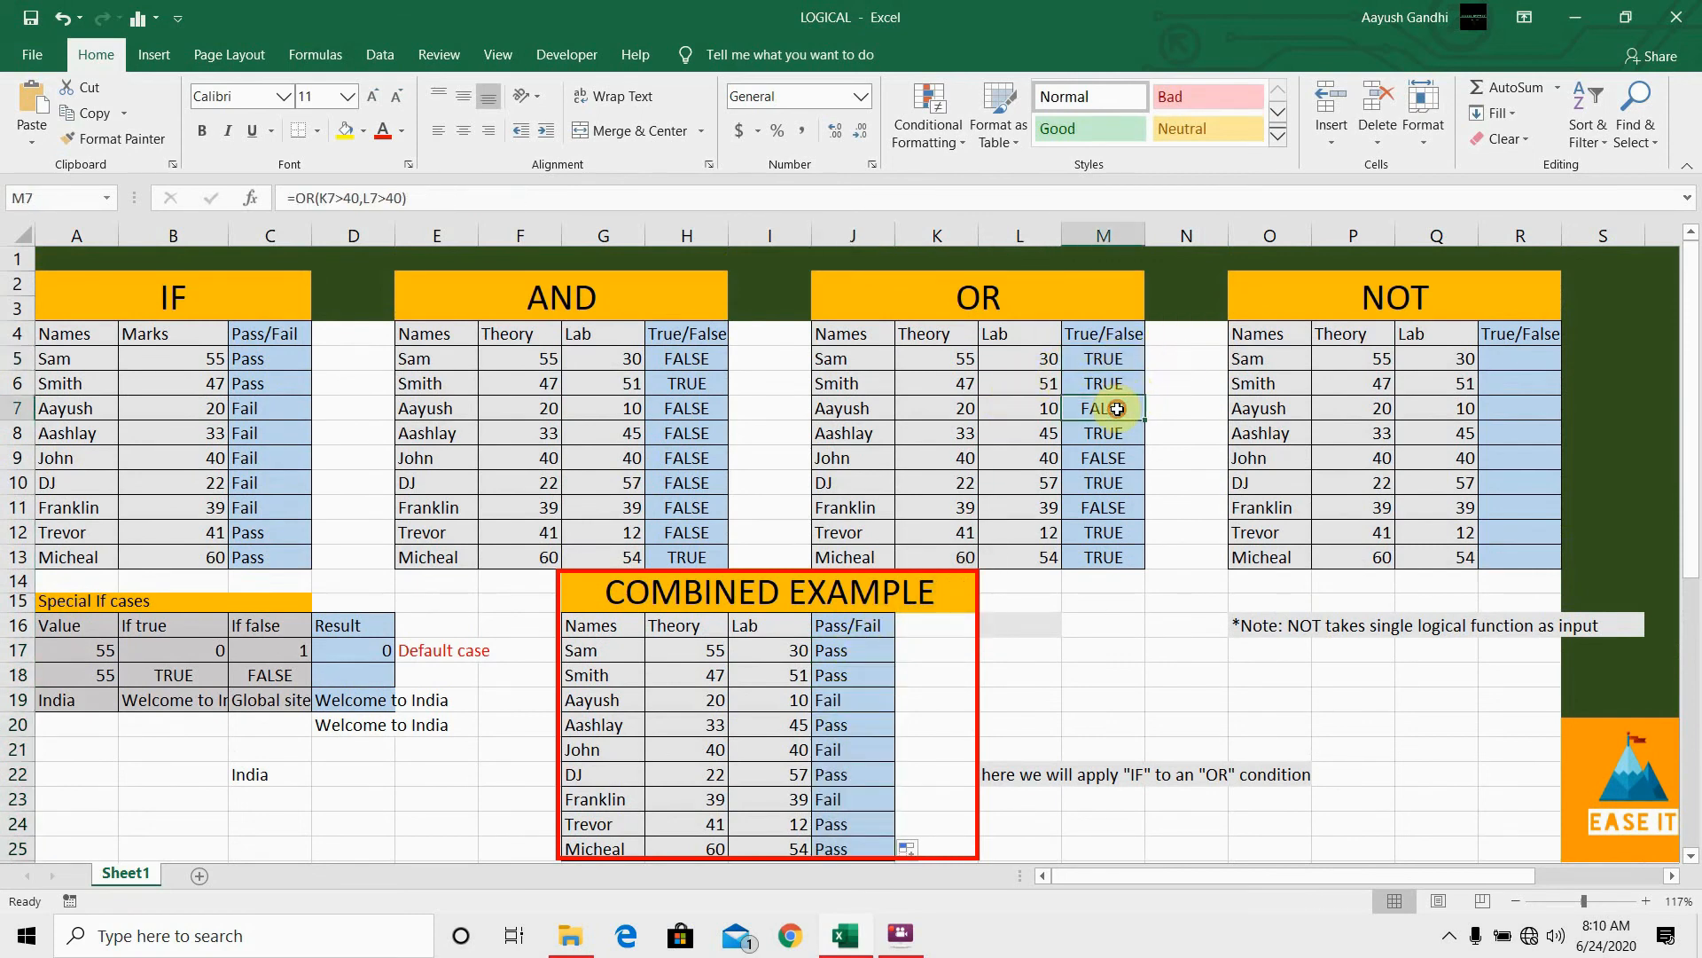
left_click(862, 693)
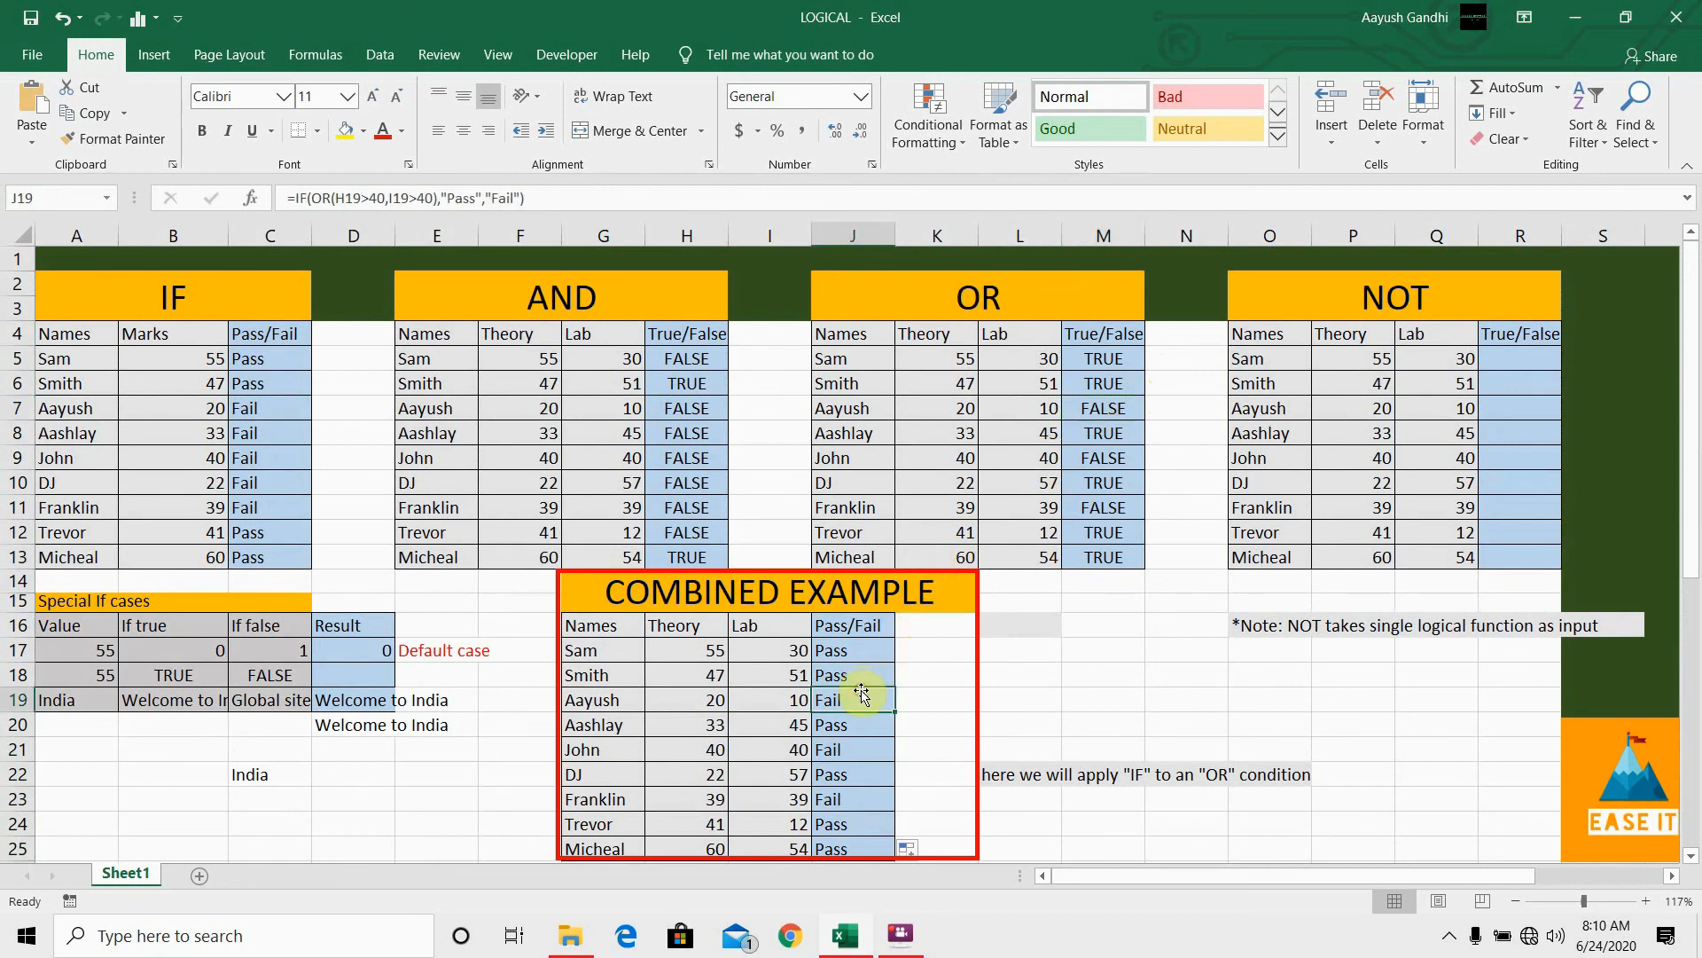